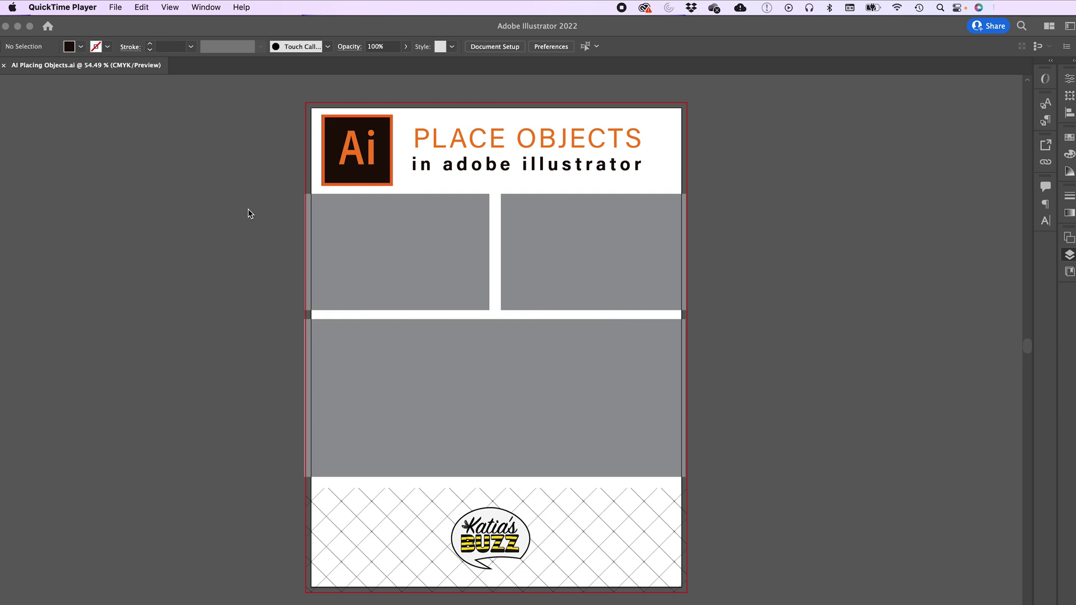
Bring the flyer forward and check the top-right, top-left and large bottom grey photo placeholders.
click(636, 237)
click(633, 238)
click(475, 306)
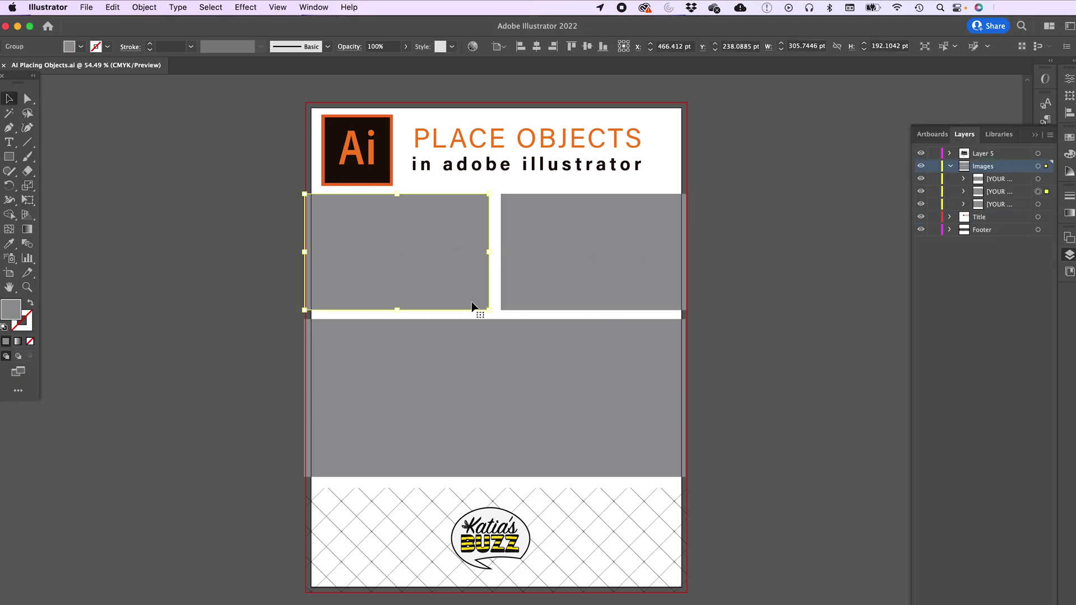
click(586, 400)
click(608, 516)
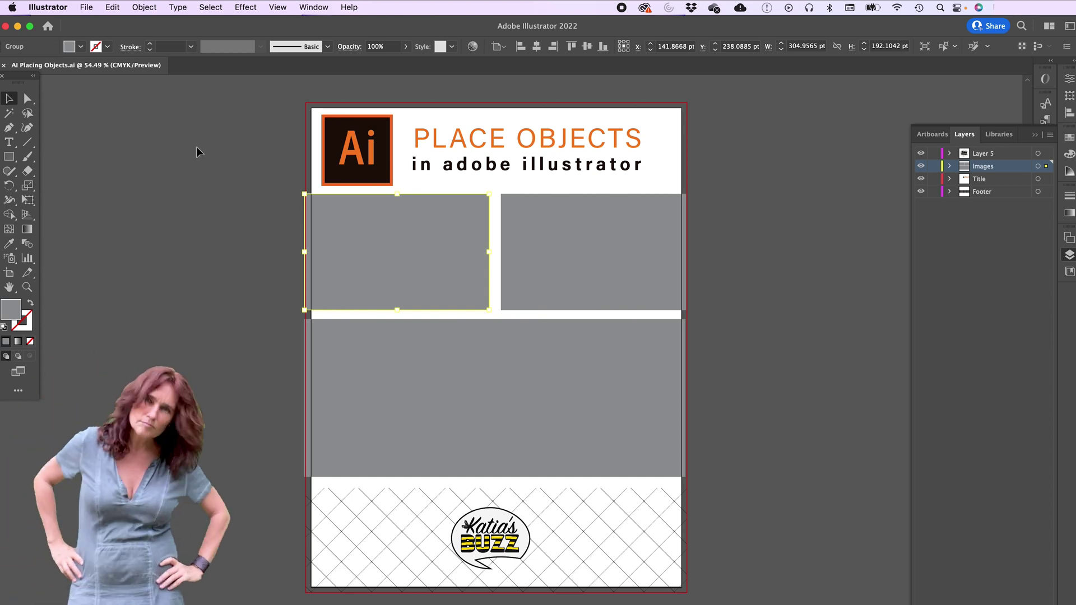
Start placing an image and pick the photo 2021-11-23 10.36.38.jpg.
click(86, 8)
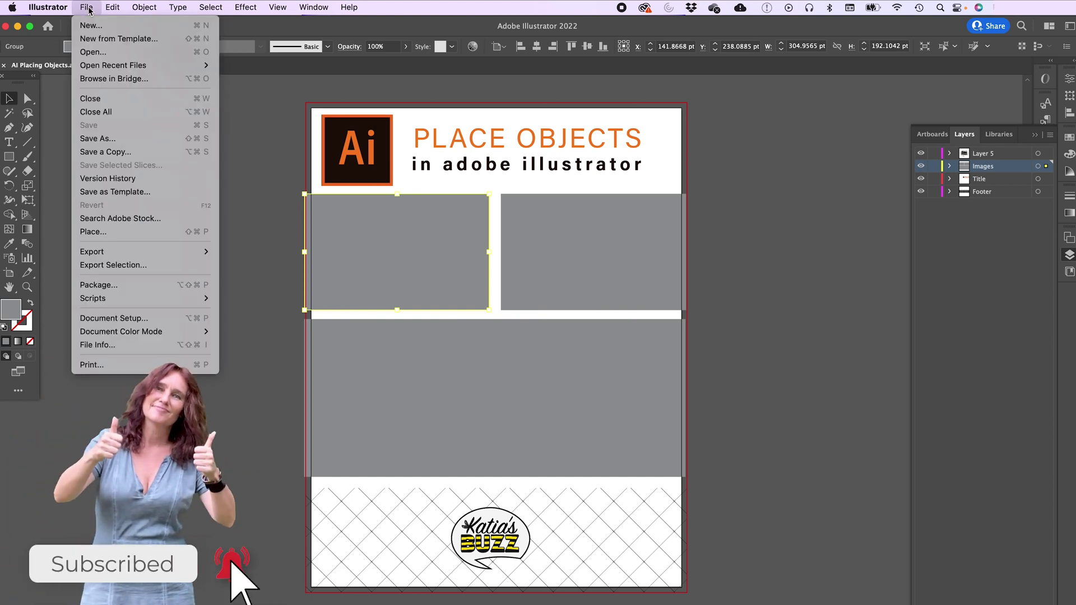
click(93, 232)
click(474, 130)
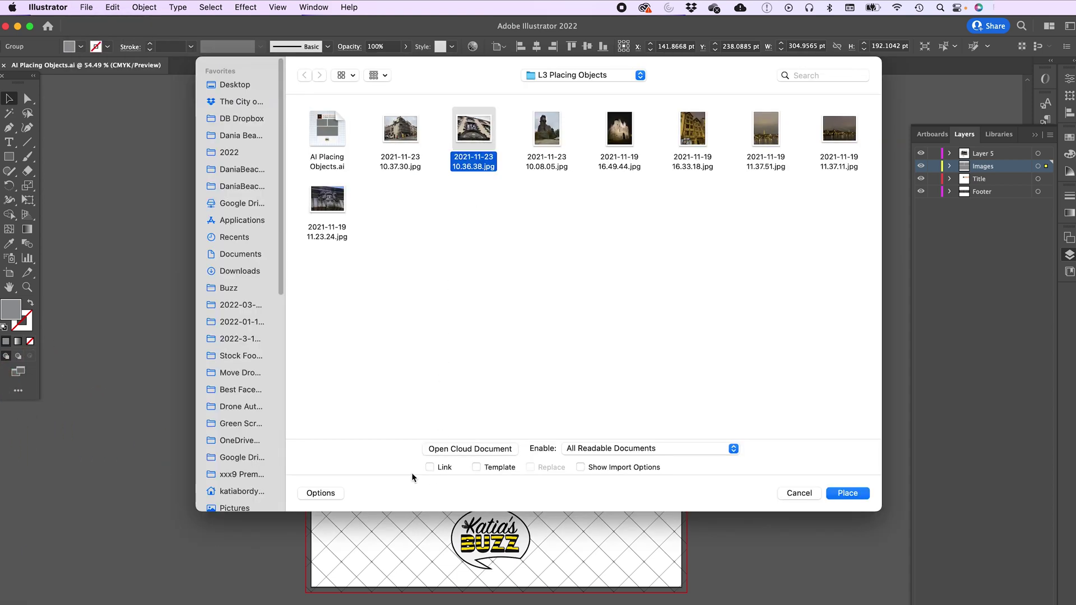
Try the file-type filter: All Documents, Adobe PDF, JPEG, then back to all readable documents.
click(594, 450)
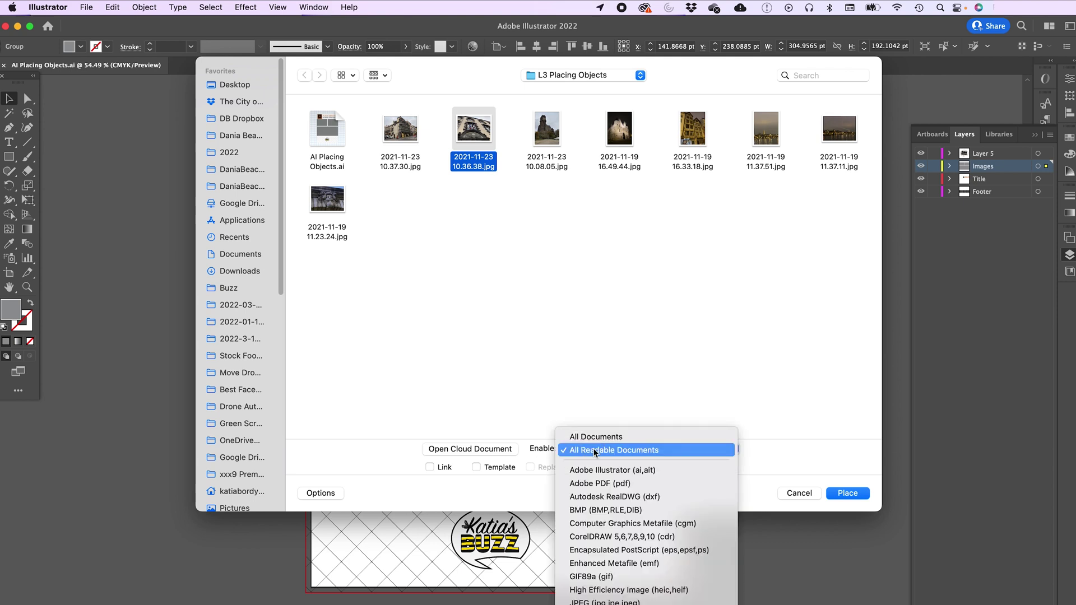
click(593, 437)
click(594, 449)
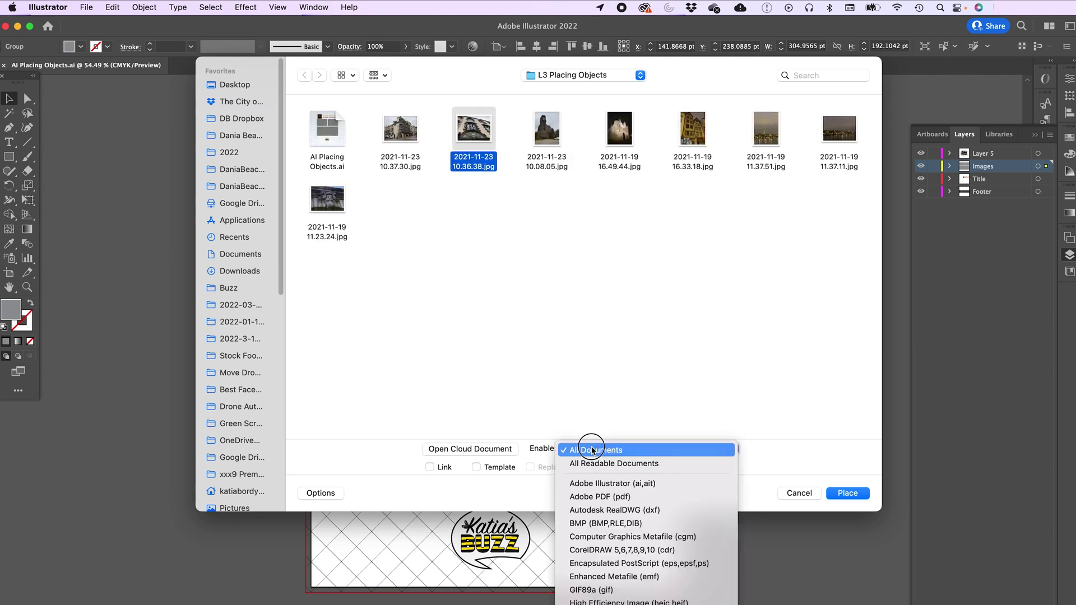
click(595, 497)
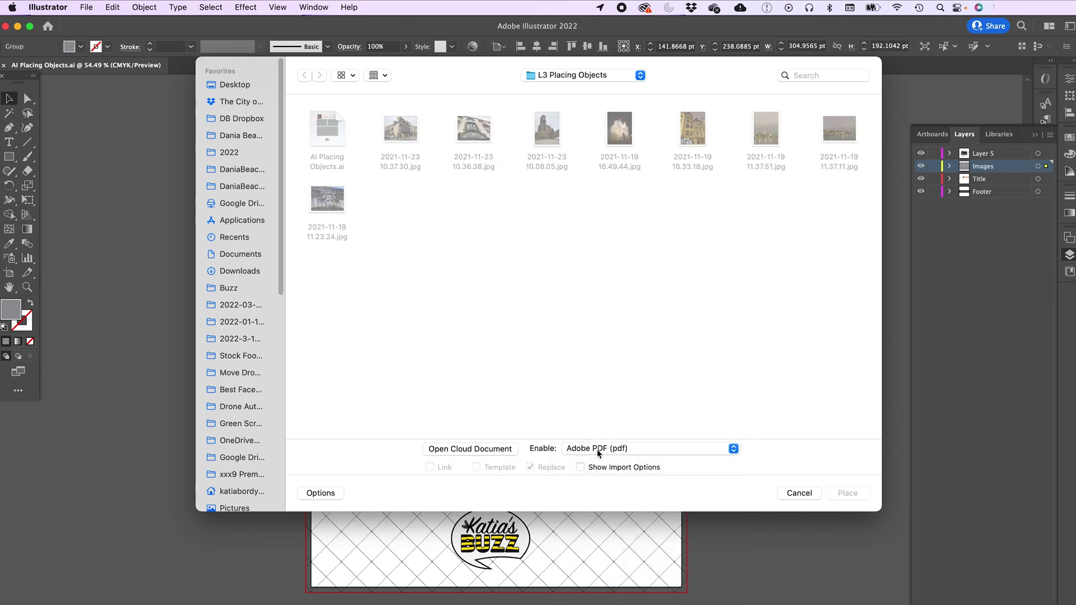
click(599, 451)
click(602, 570)
click(600, 450)
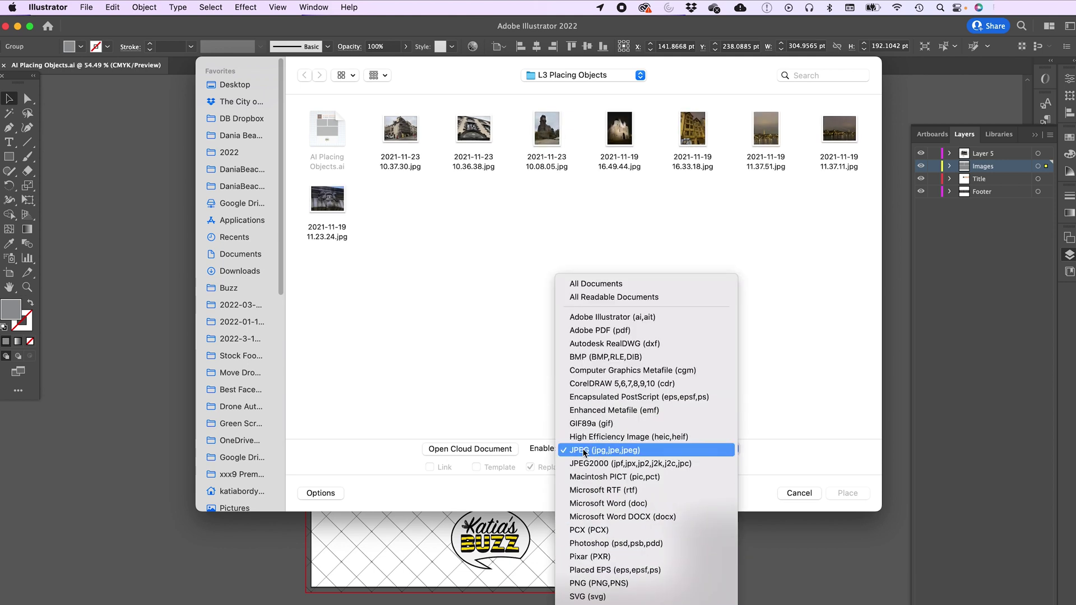
click(596, 287)
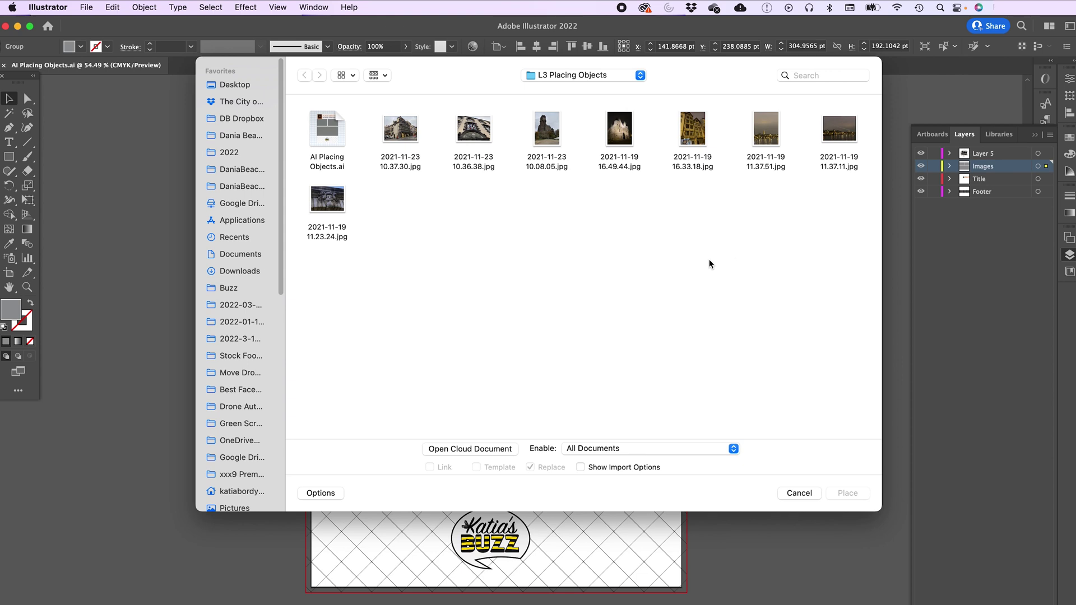
click(591, 453)
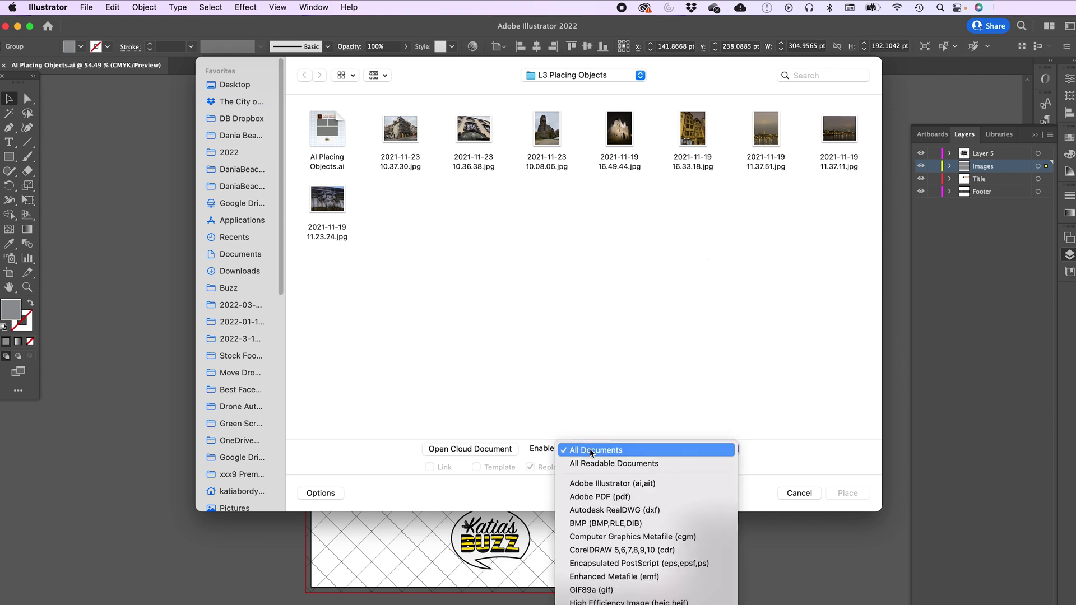
click(592, 462)
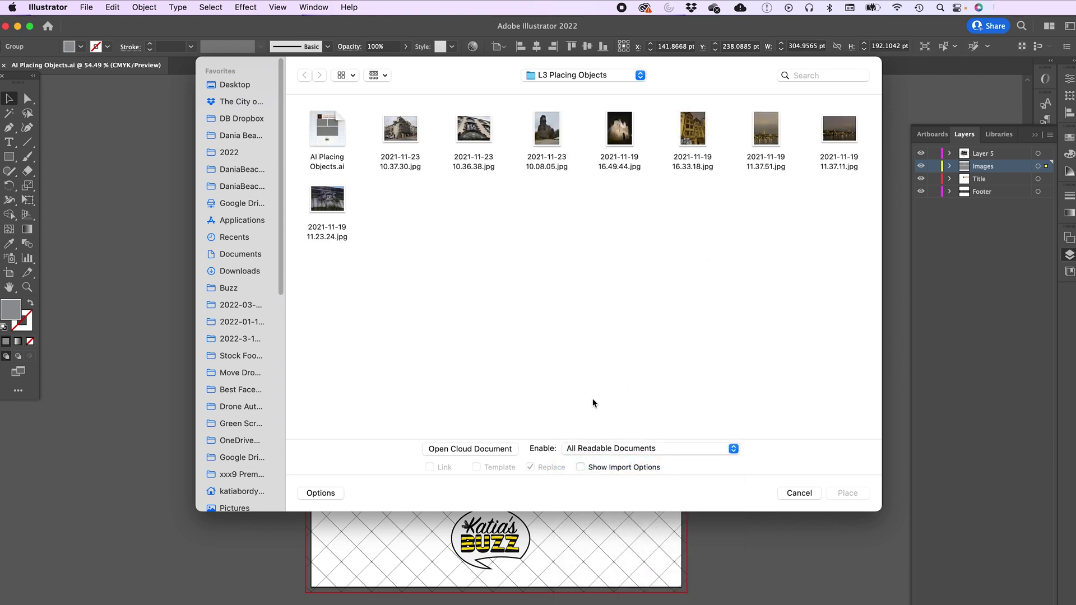
Place 2021-11-23 10.36.38.jpg with Show Import Options on and Link off, so it embeds.
click(477, 139)
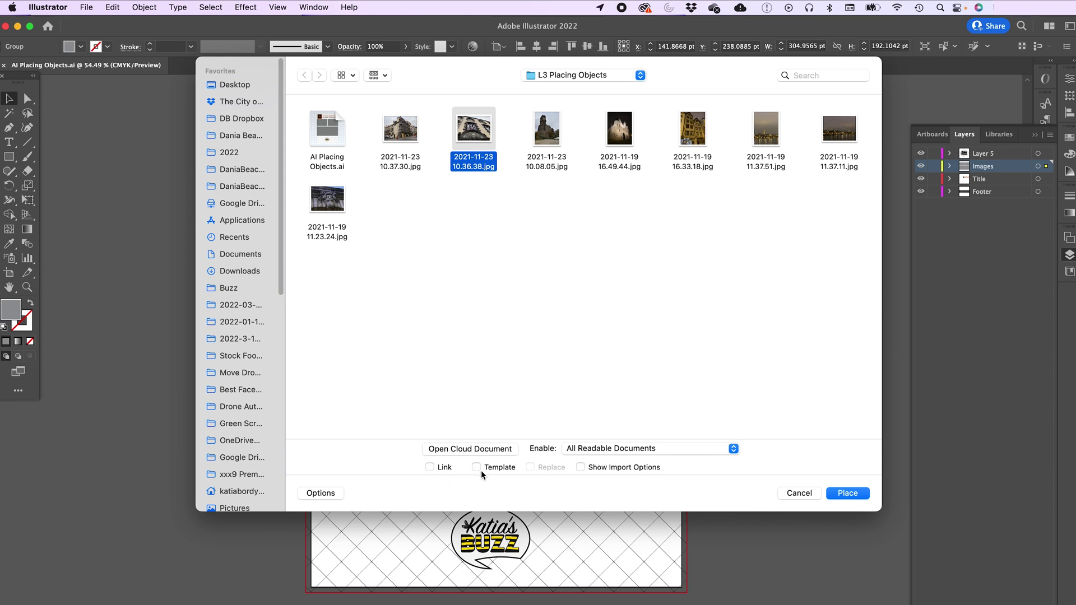
click(581, 468)
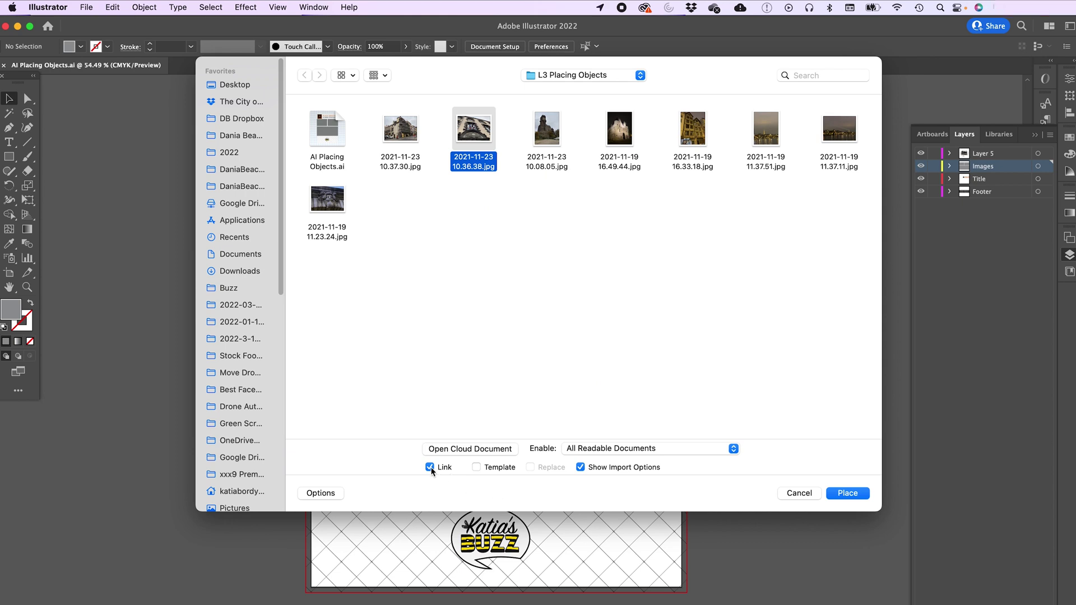
click(431, 467)
click(846, 493)
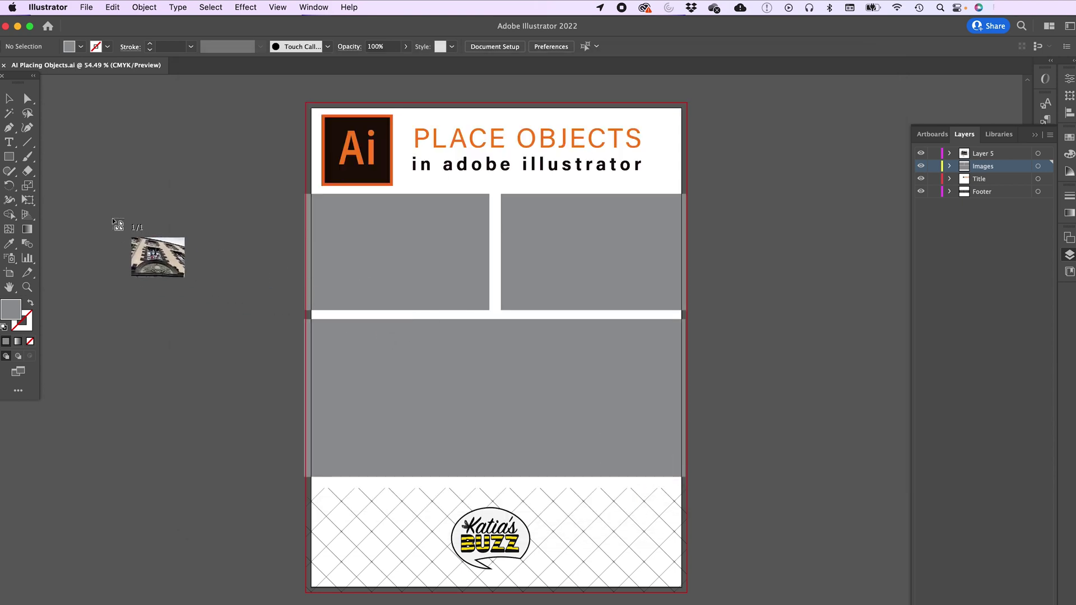
Undo the full-size drop of the building photo and load 2021-11-23 10.36.38.jpg again.
click(204, 205)
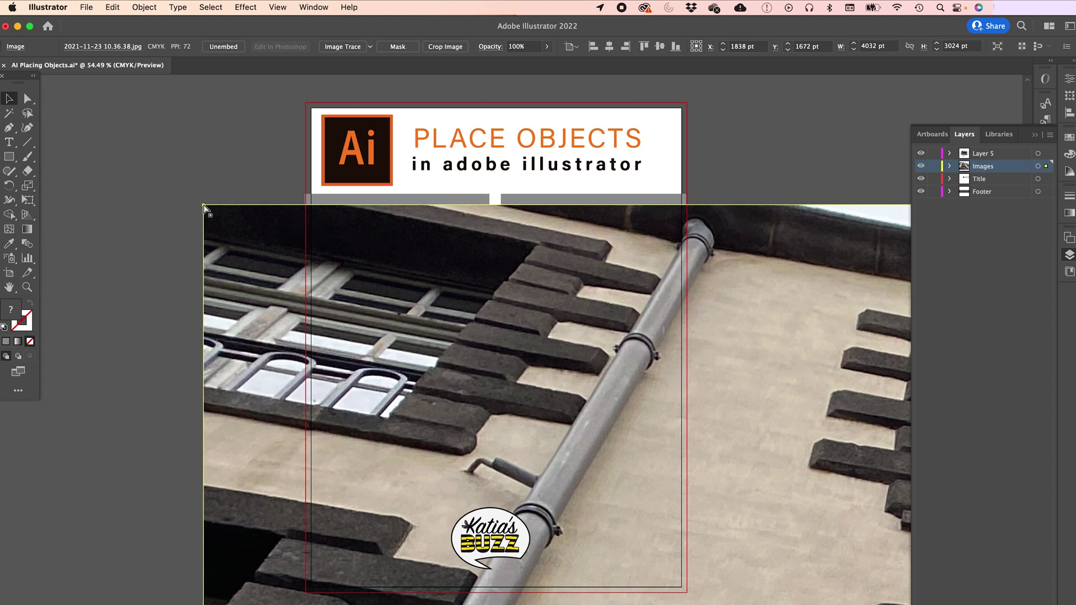
key(super+z)
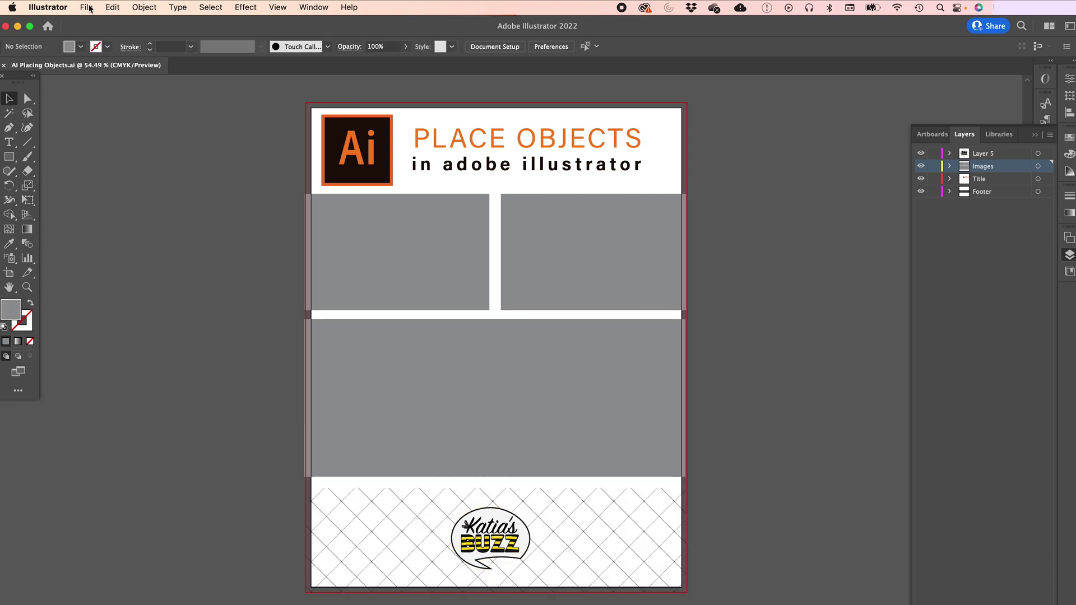
click(88, 9)
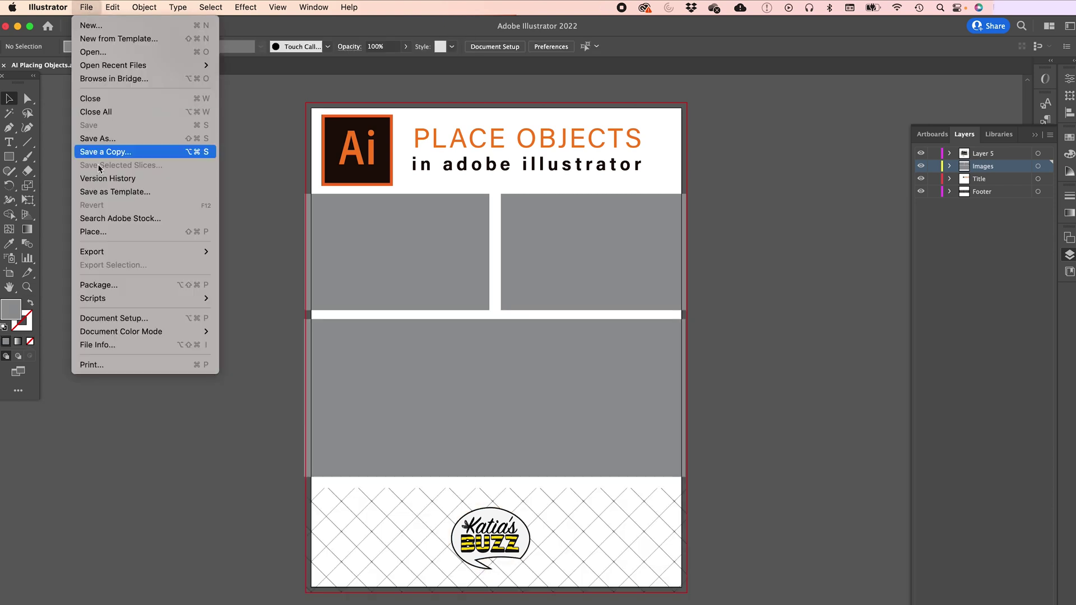
click(90, 236)
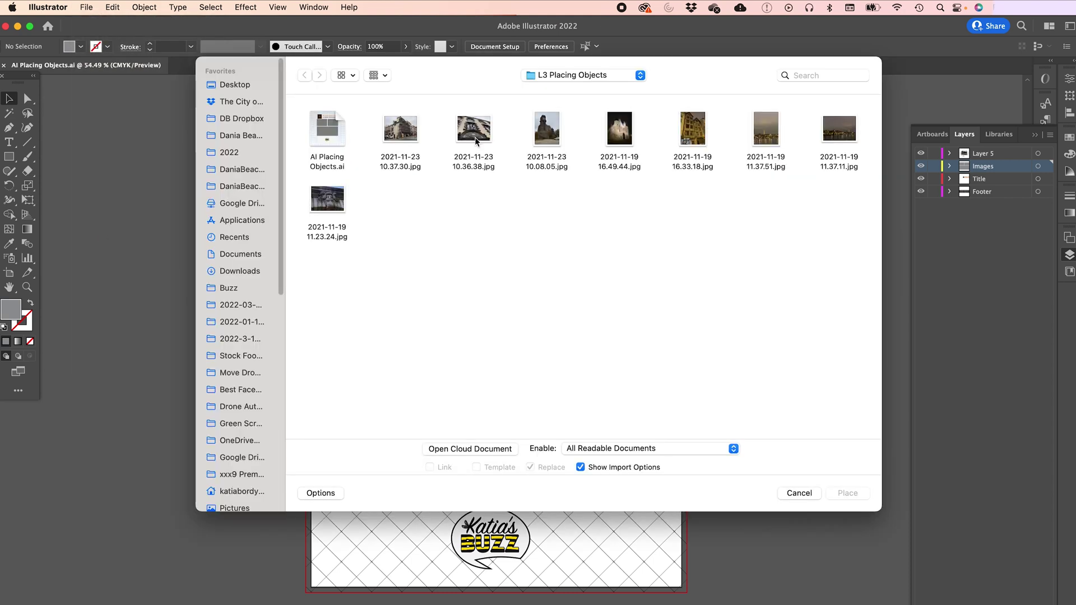
double_click(475, 142)
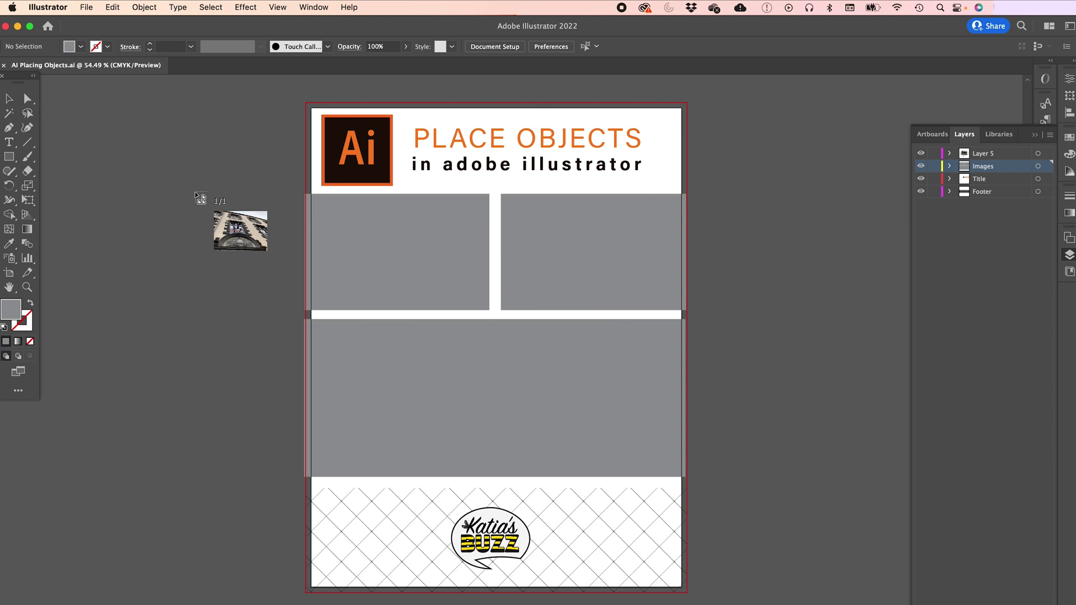
Place the building photo small, move it onto the top-left slot and enlarge it to cover.
drag(123, 183, 298, 361)
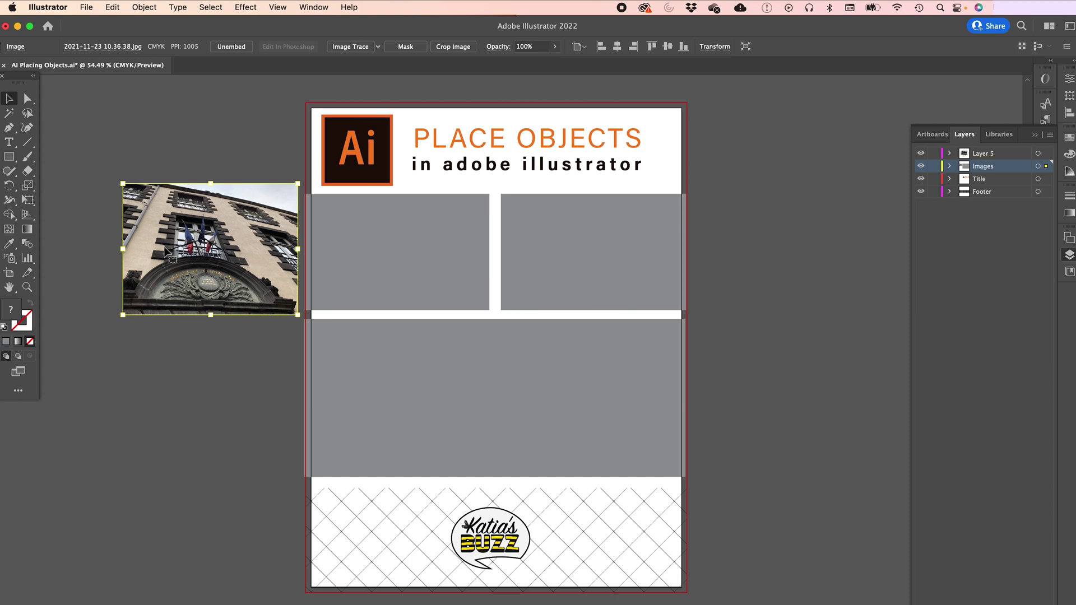
drag(166, 250, 348, 253)
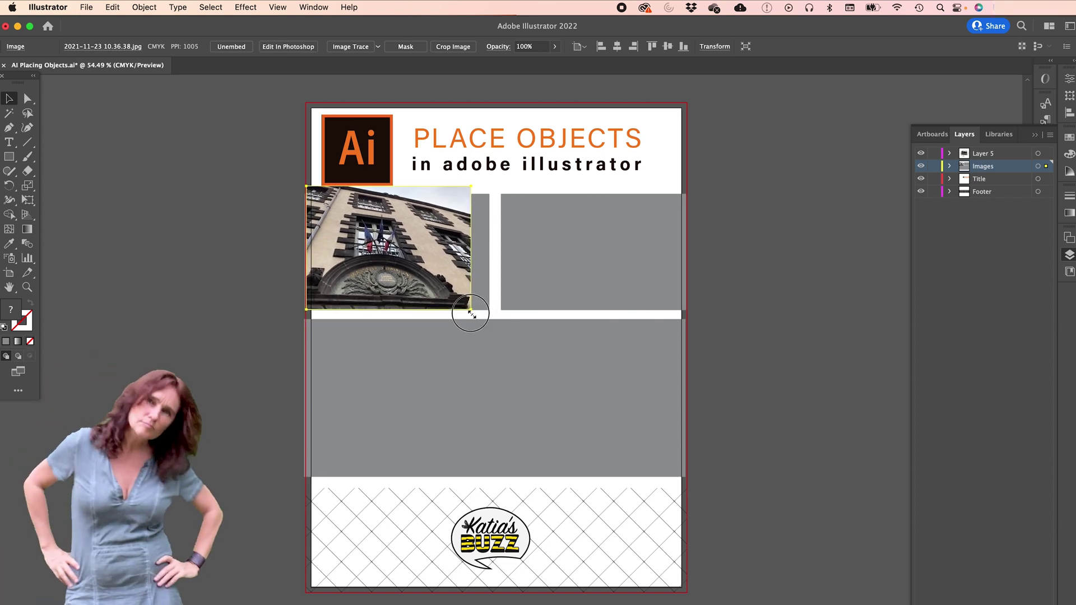
drag(483, 326, 488, 331)
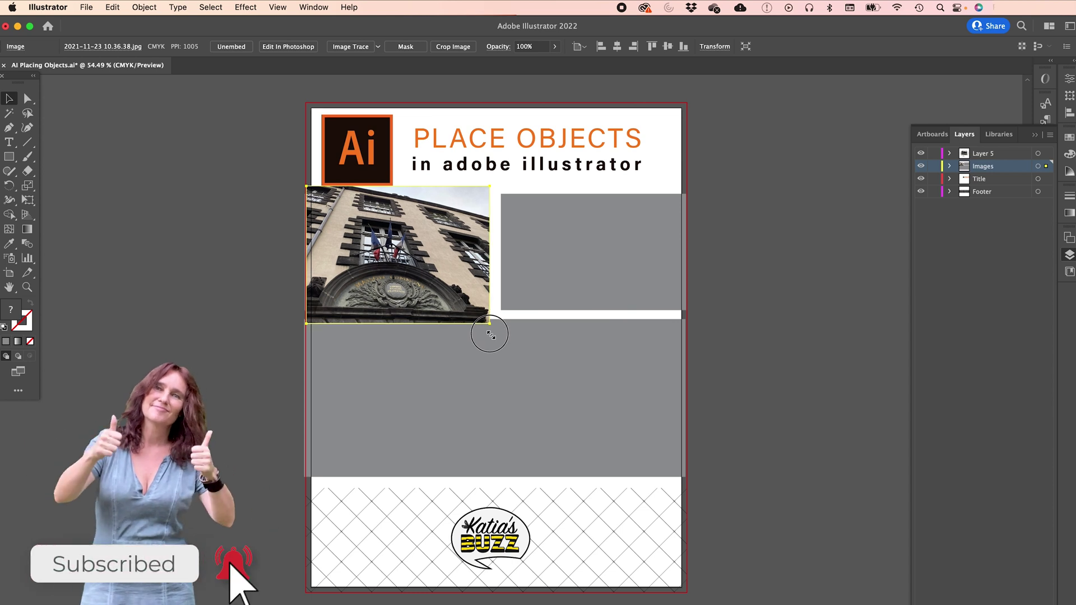
click(199, 254)
click(313, 7)
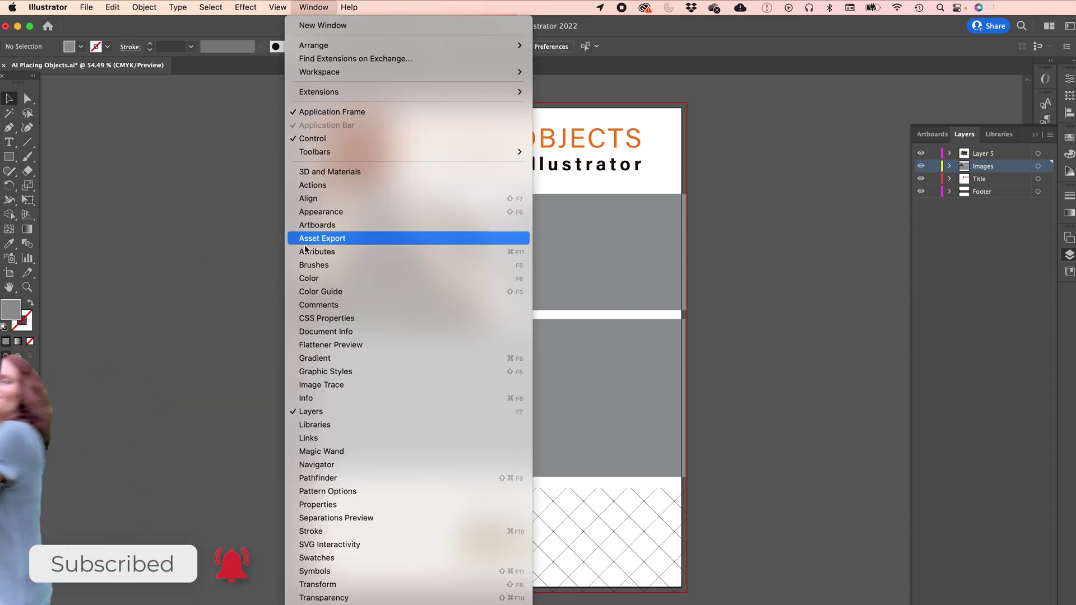
Float and enlarge the Links panel, then view the building photo's details: embedded JPG, 958 PPI, 7.515%.
click(311, 438)
drag(951, 139, 719, 91)
drag(763, 301, 769, 411)
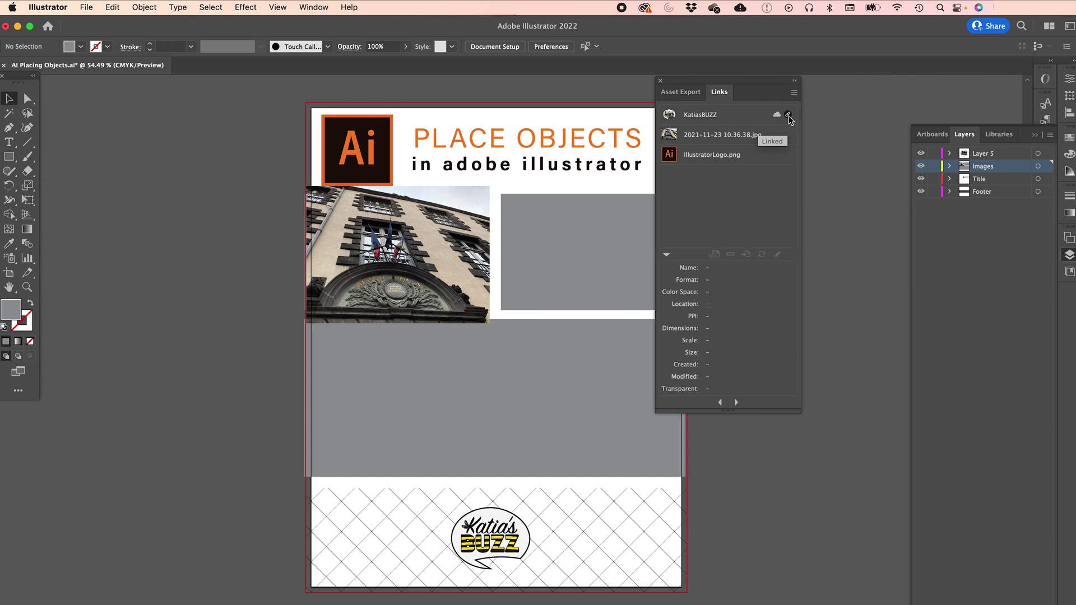
click(737, 114)
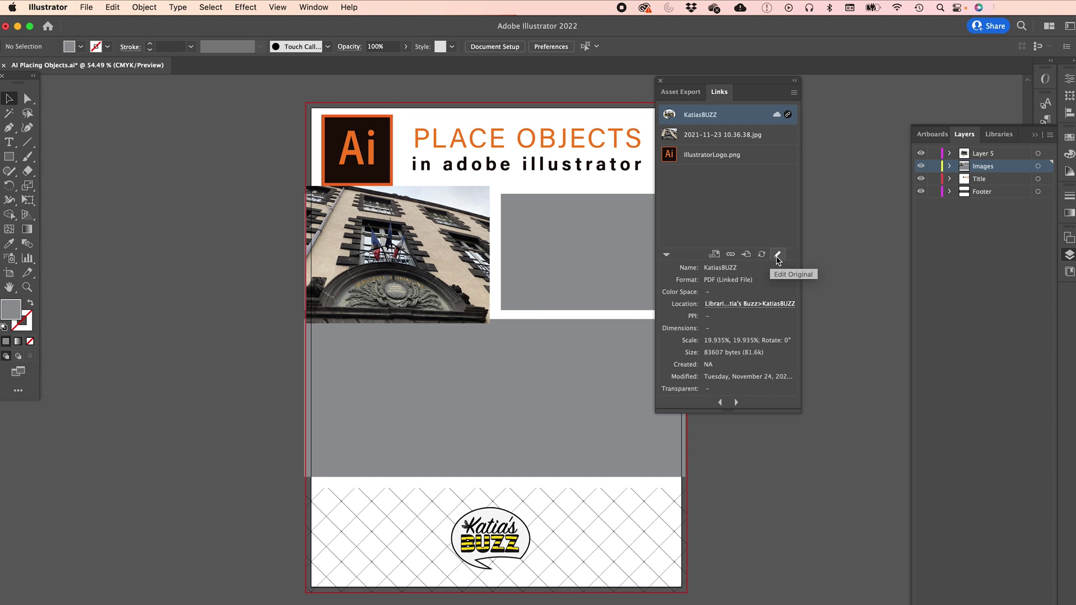
click(717, 140)
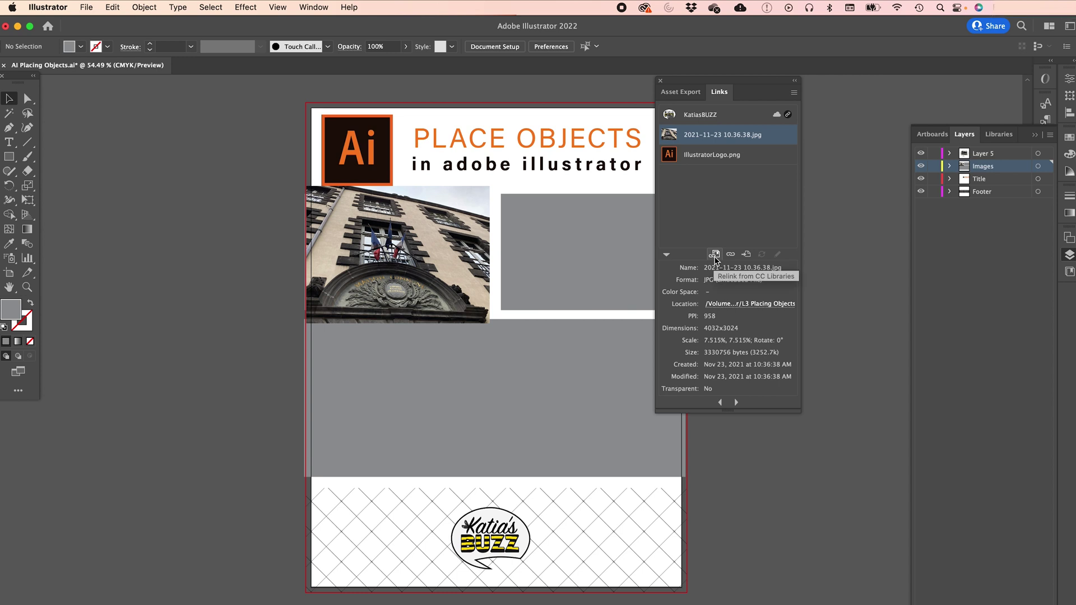
click(746, 255)
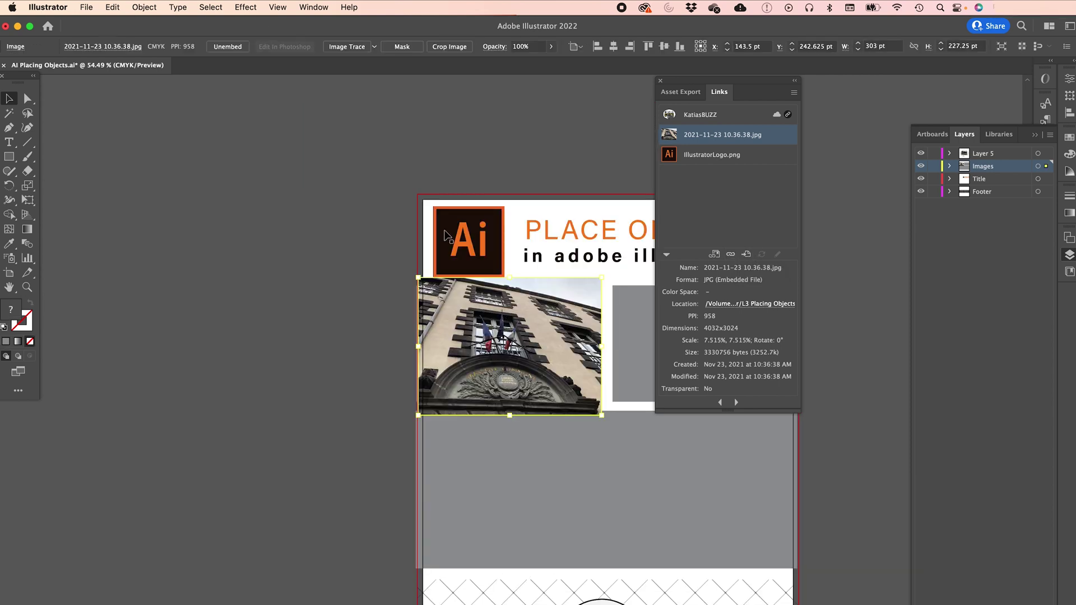
Place 2021-11-19 11.23.24.jpg as a linked image left of the artboard and edit it in Photoshop.
click(86, 8)
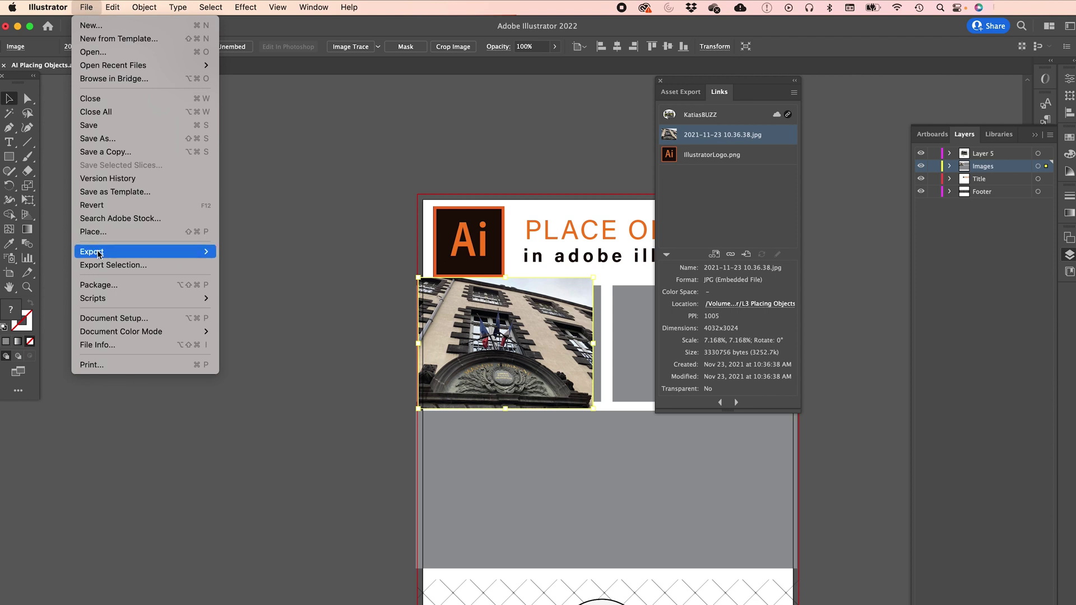
click(94, 232)
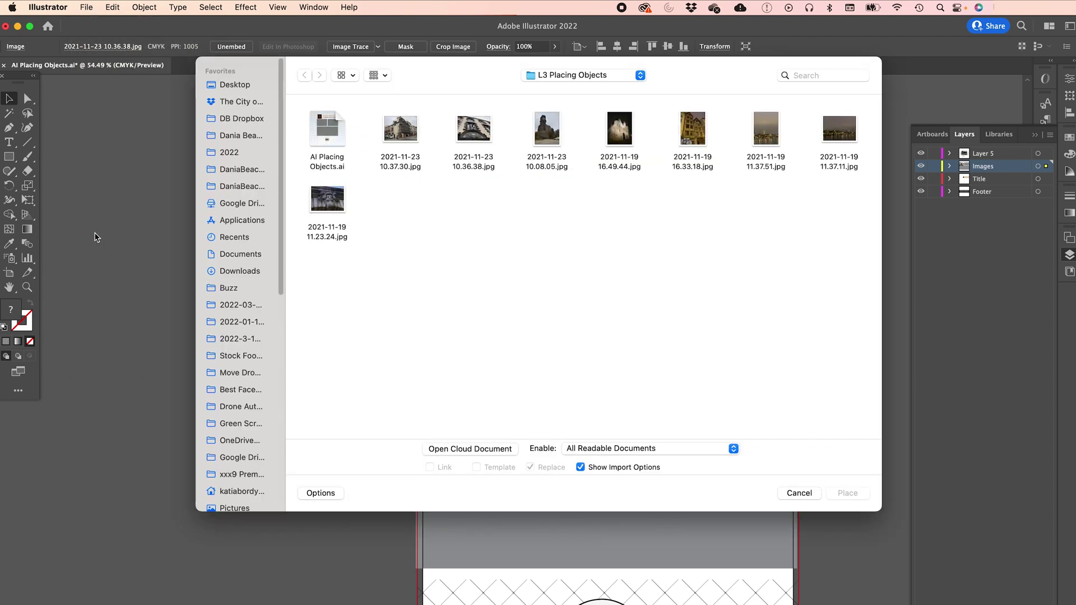
click(339, 209)
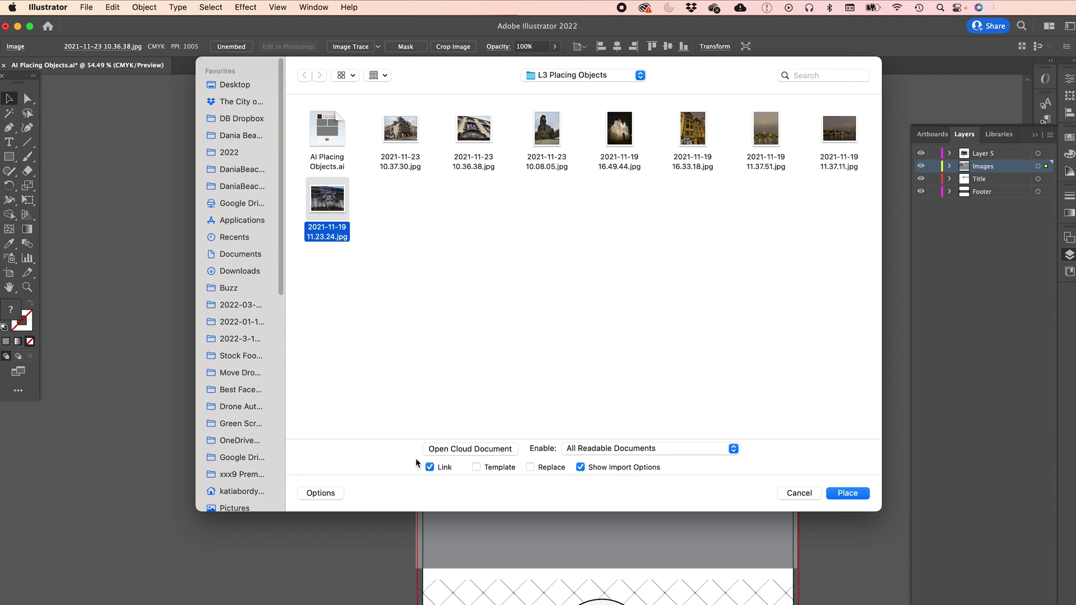
click(839, 494)
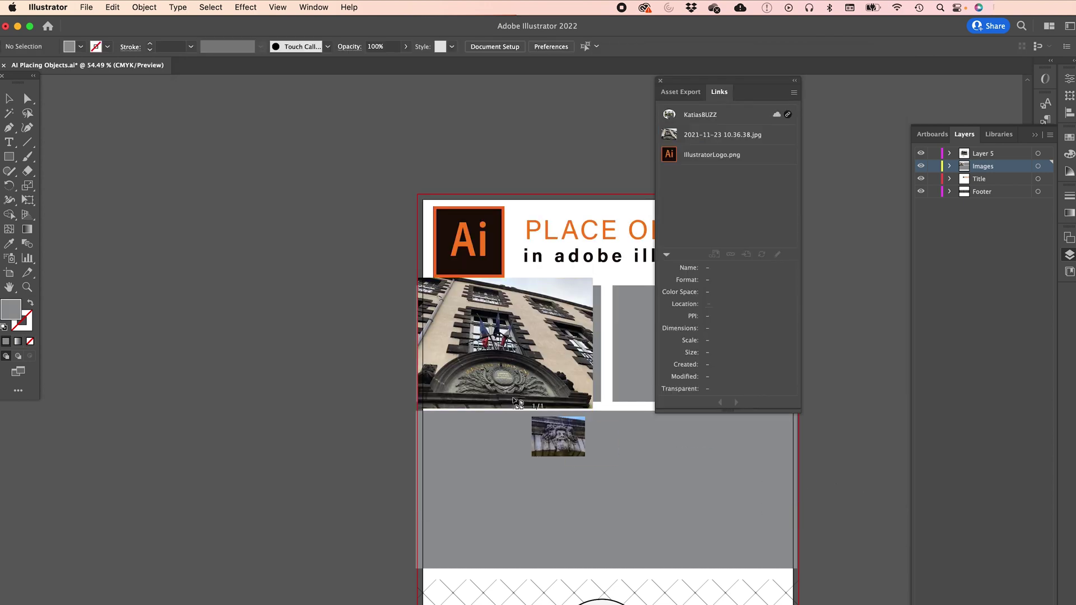
drag(148, 218, 336, 392)
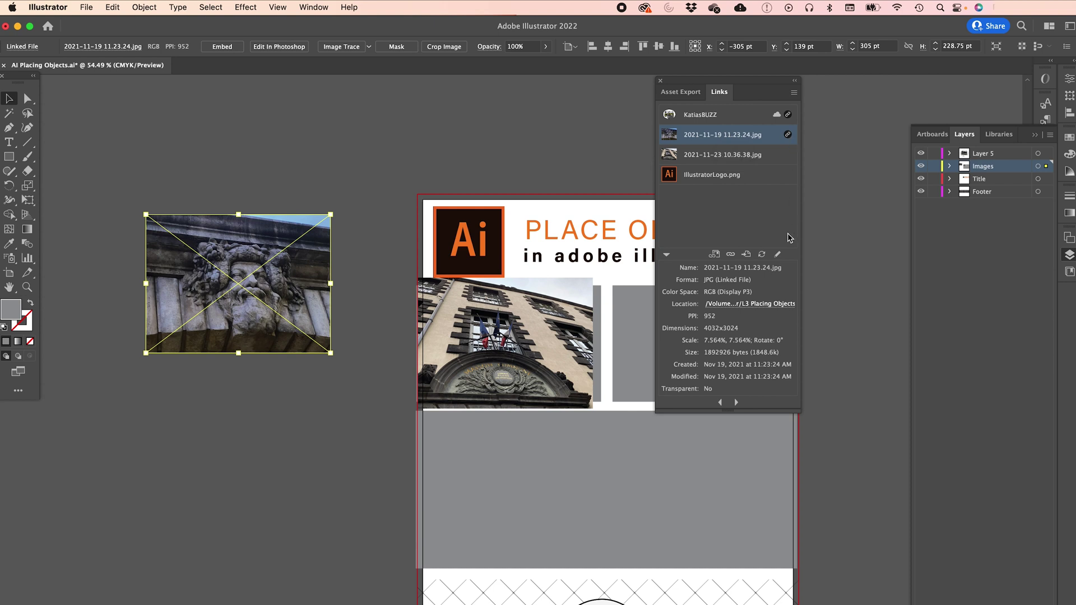
click(779, 255)
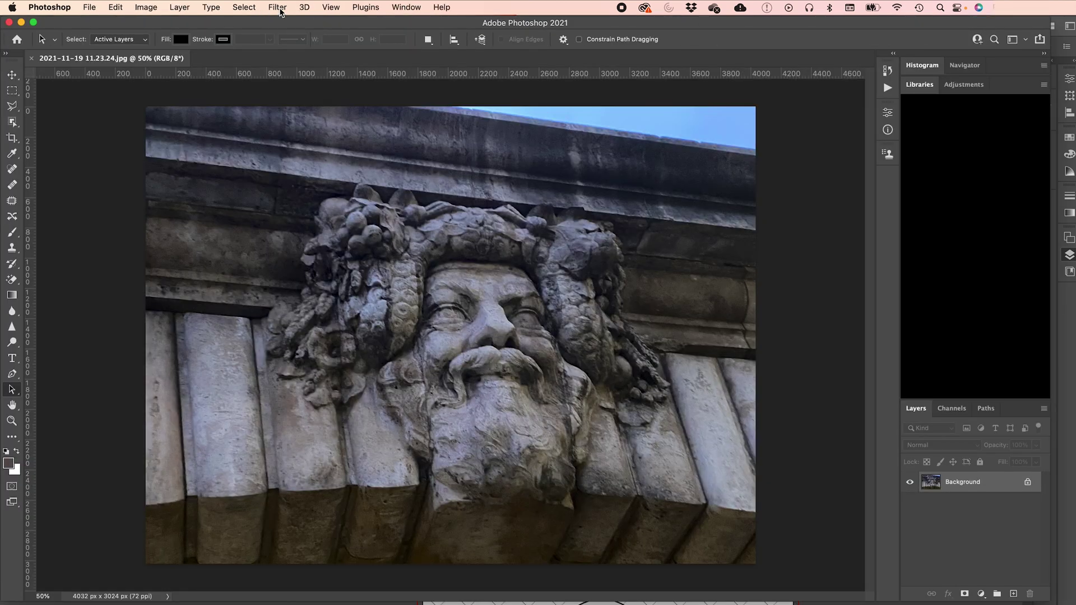
With Camera Raw, set exposure +0.75, adjust shadows, boost vibrance, texture and clarity; save as JPEG quality 12.
click(281, 7)
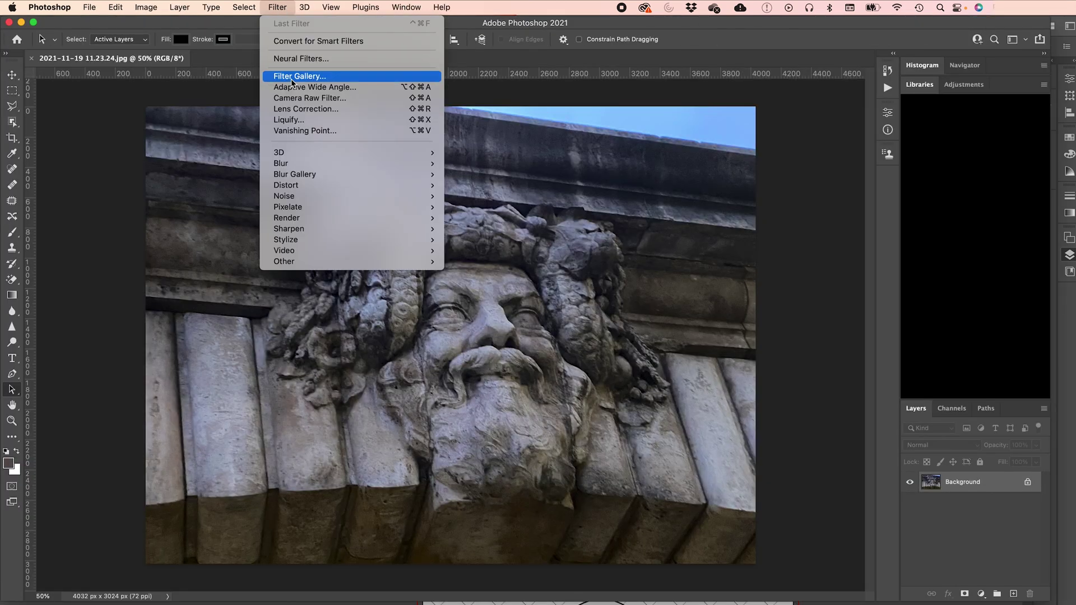
click(302, 98)
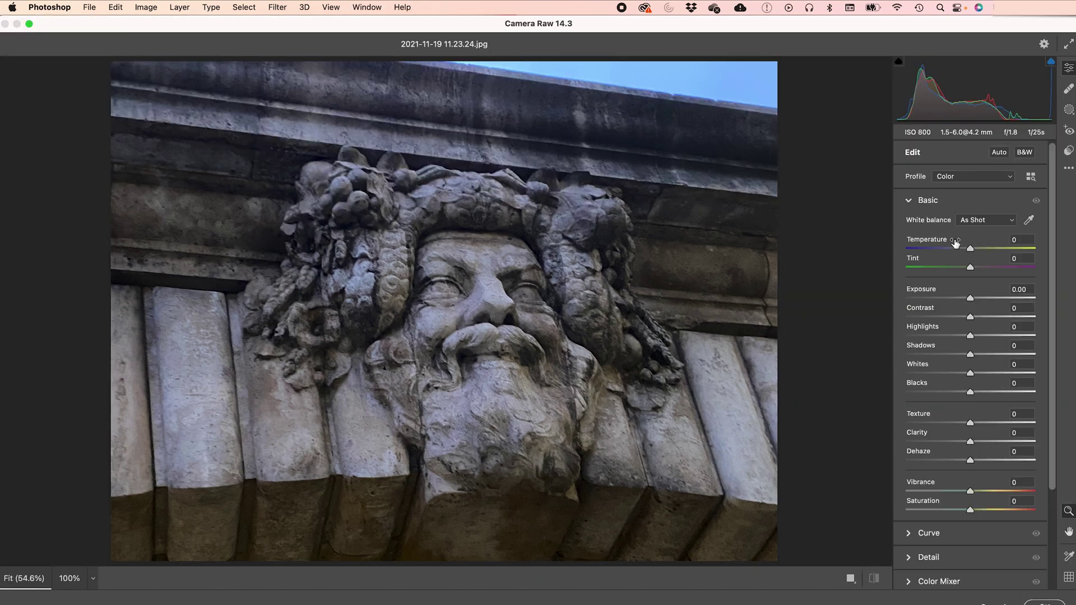
drag(970, 298, 964, 354)
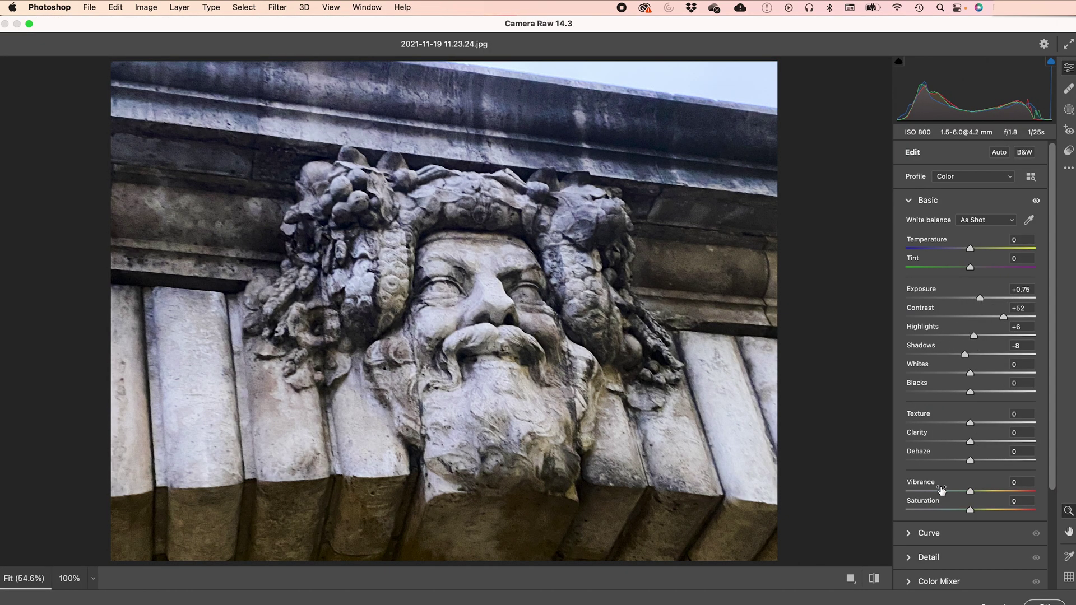
drag(970, 491, 1000, 490)
drag(970, 422, 1001, 442)
drag(965, 354, 945, 356)
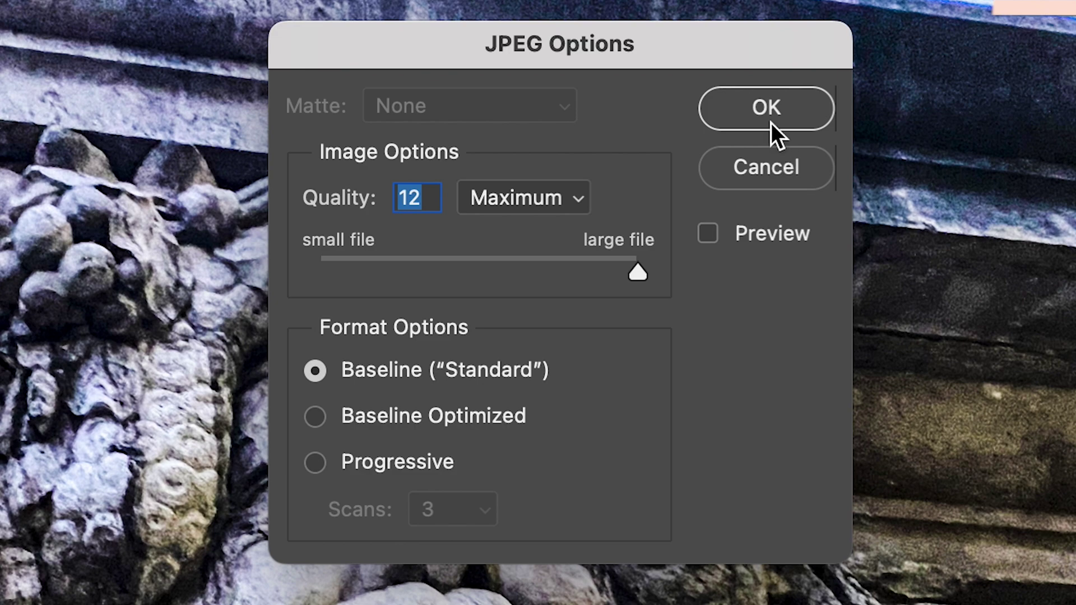
click(768, 113)
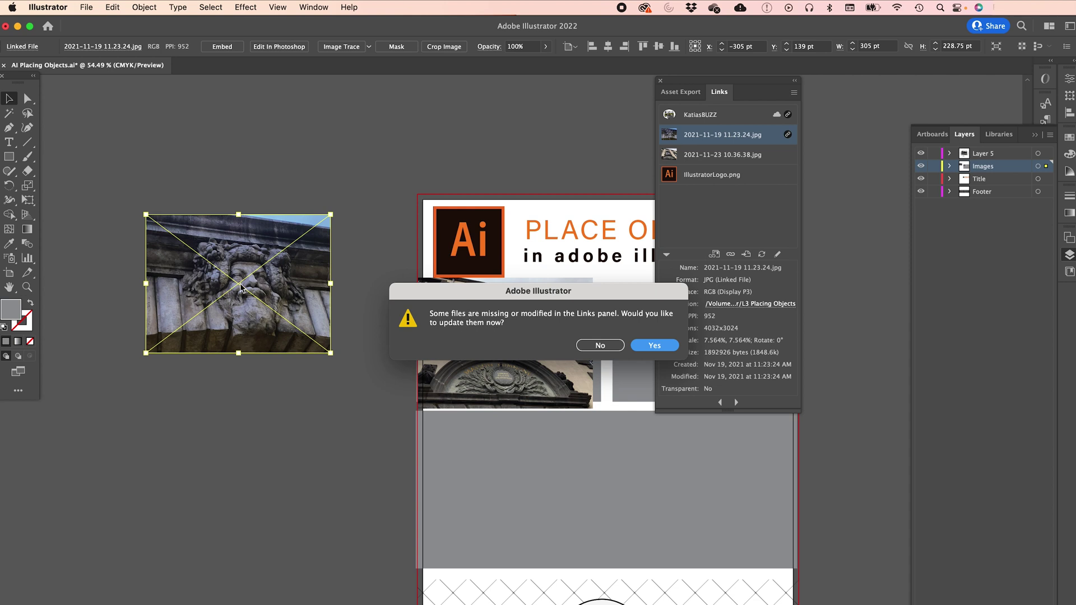
Accept the modified-link update so the flyer shows the edited gargoyle photo.
click(655, 345)
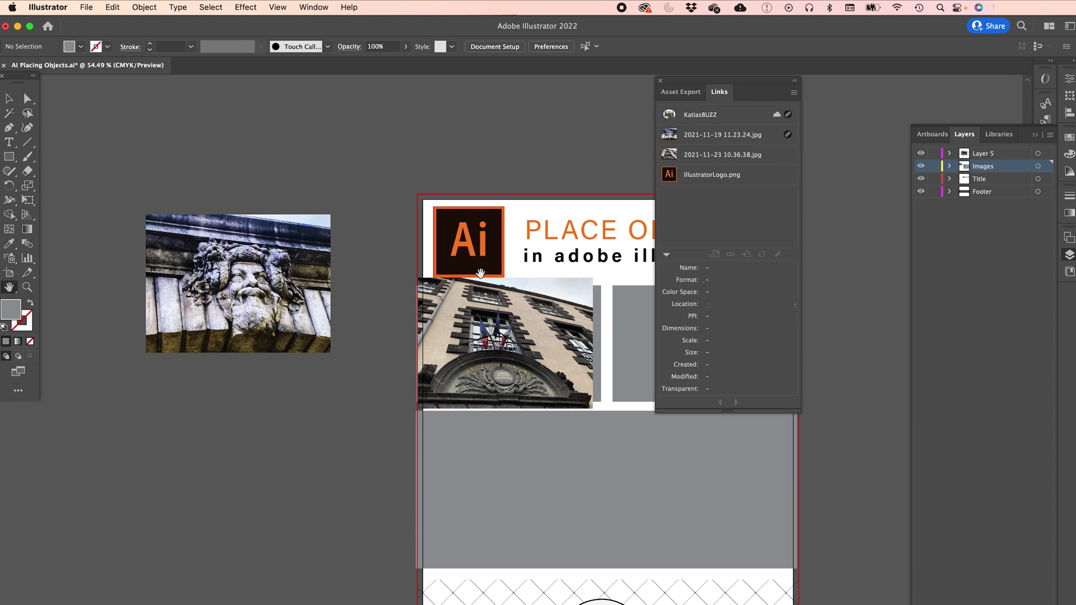
scroll(415, 275, right, 5)
Move the gargoyle photo into the top-right slot beside the building photo.
scroll(415, 275, left, 3)
drag(156, 240, 578, 305)
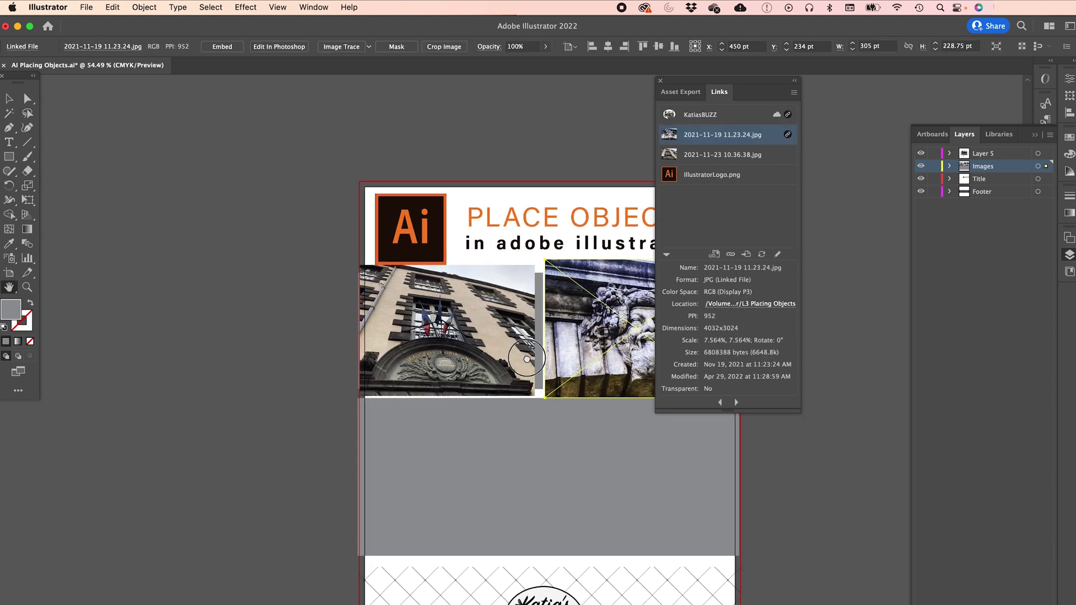
scroll(577, 305, right, 5)
scroll(577, 305, down, 3)
key(shift+super+a)
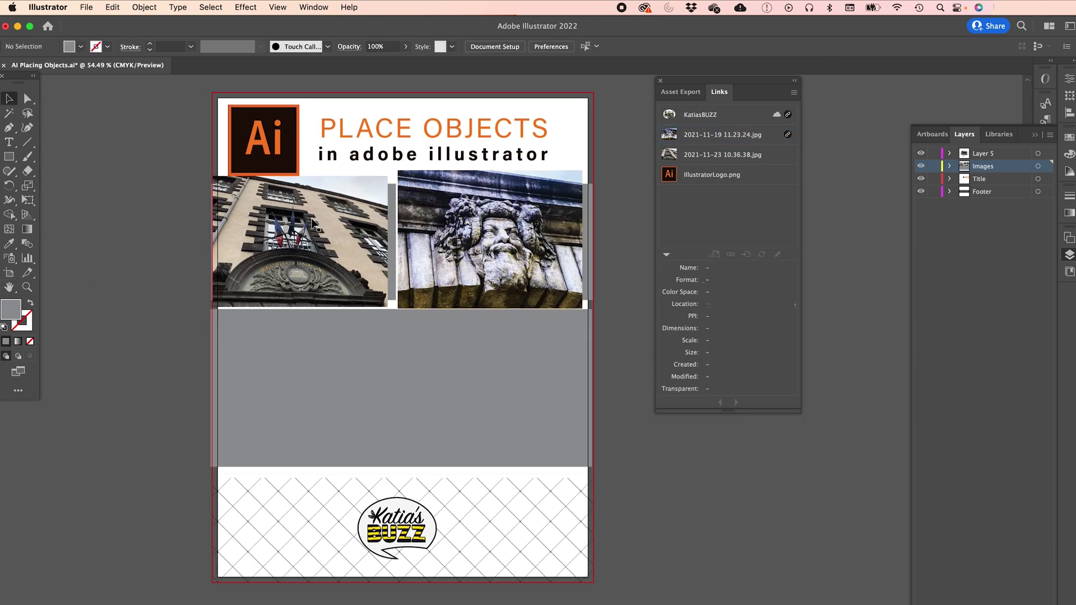
Reposition the statue photo beside the building and enlarge the building photo so both tops align.
click(310, 223)
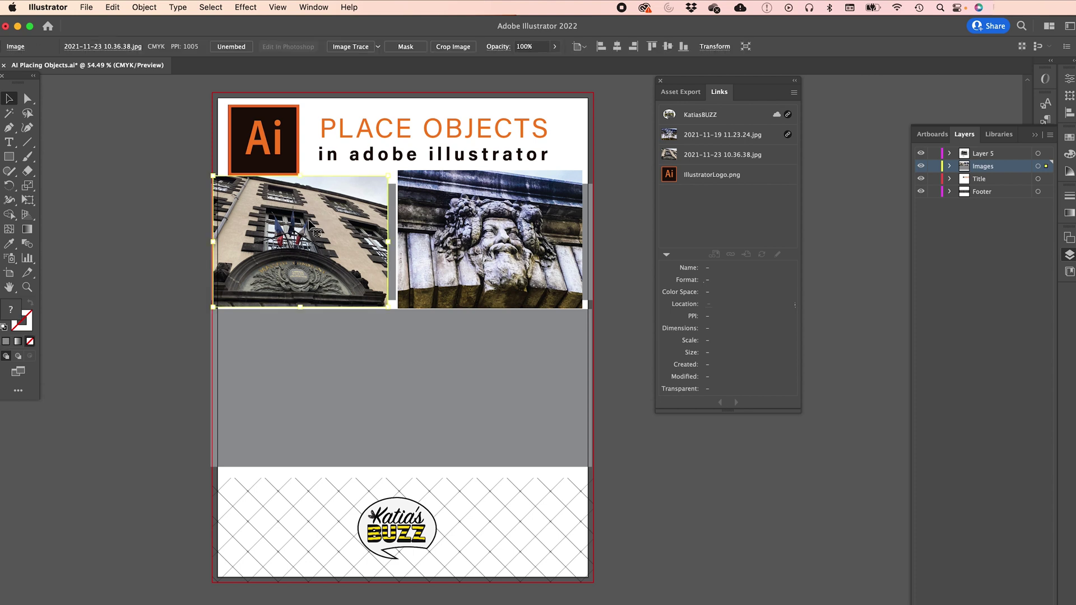
click(453, 229)
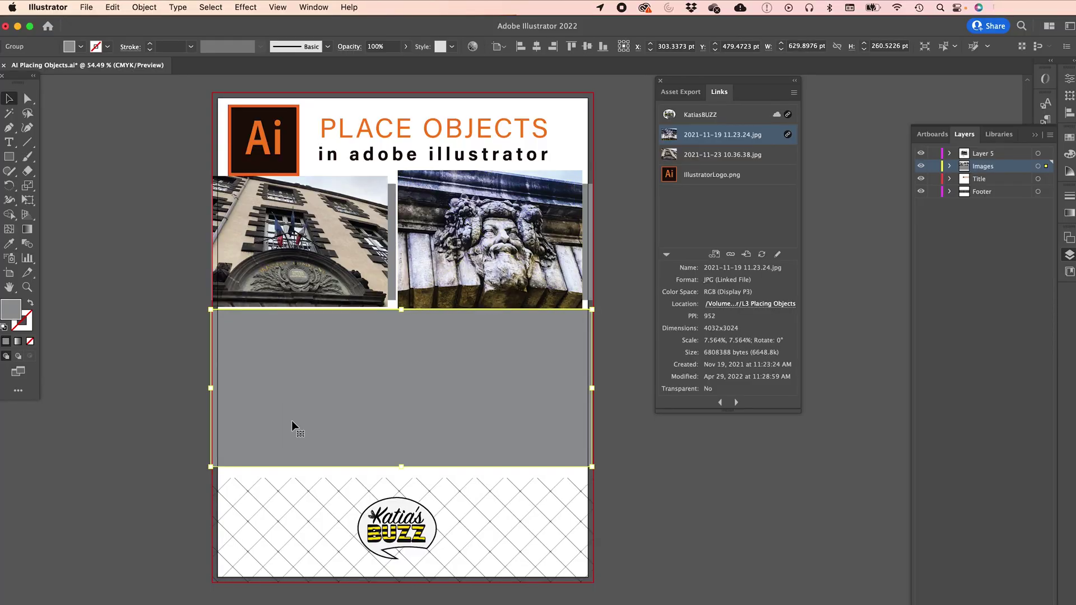
click(292, 246)
drag(423, 235, 485, 246)
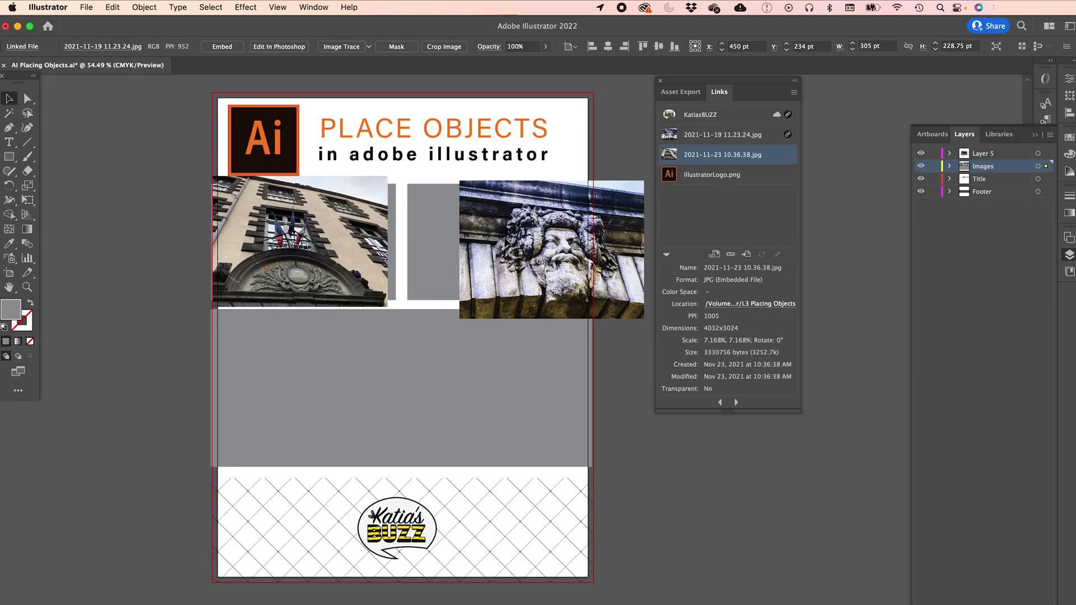
click(330, 249)
drag(570, 249, 520, 235)
click(303, 247)
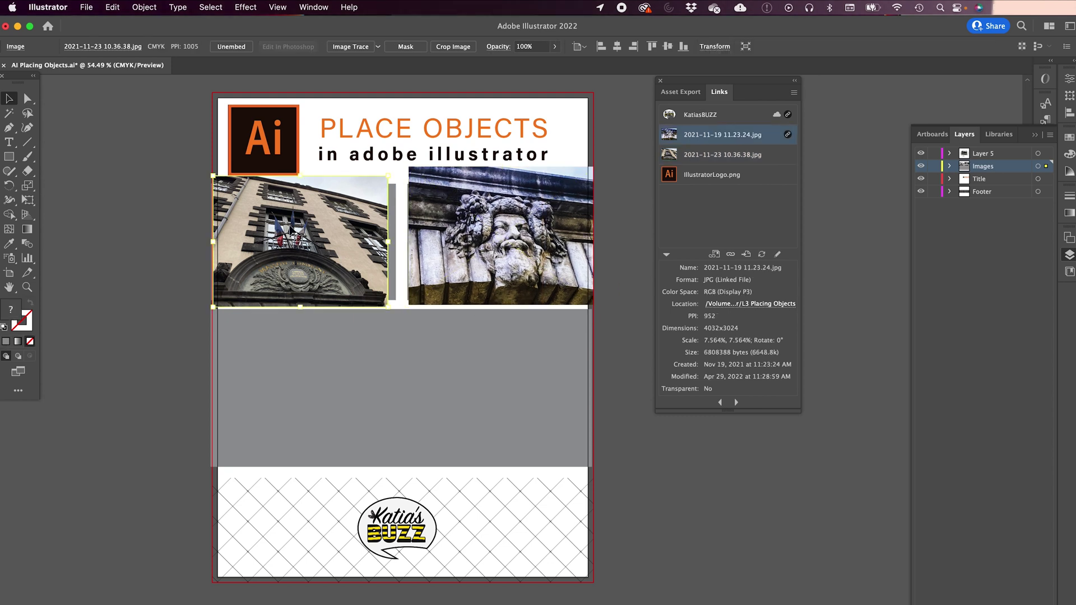
drag(387, 176, 395, 167)
click(133, 334)
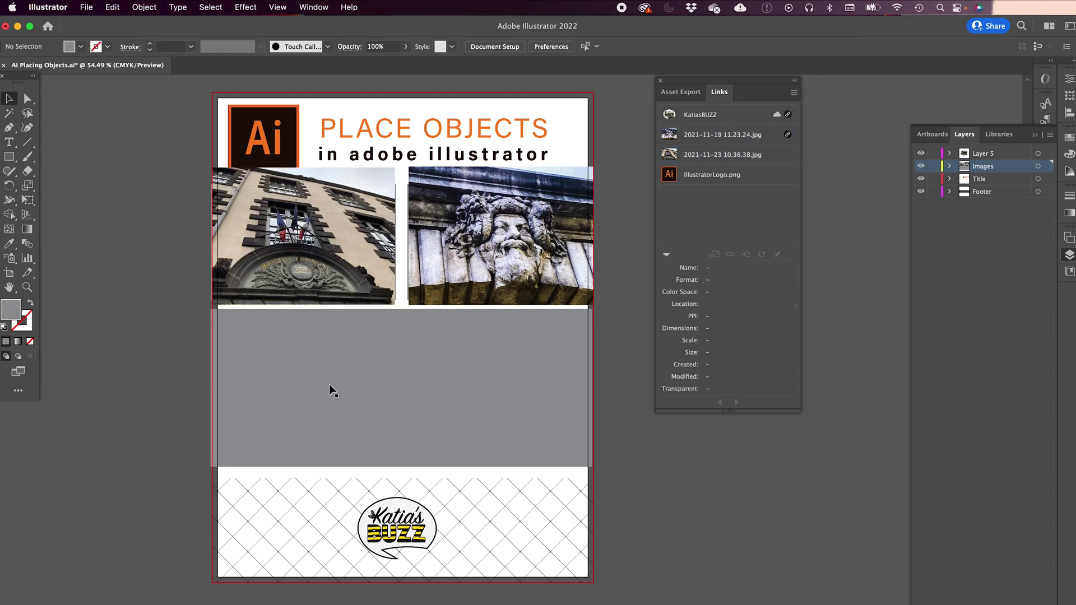
Set the grey middle rectangle to Draw Inside and load 2021-11-19 11.37.11.jpg for placing.
click(362, 382)
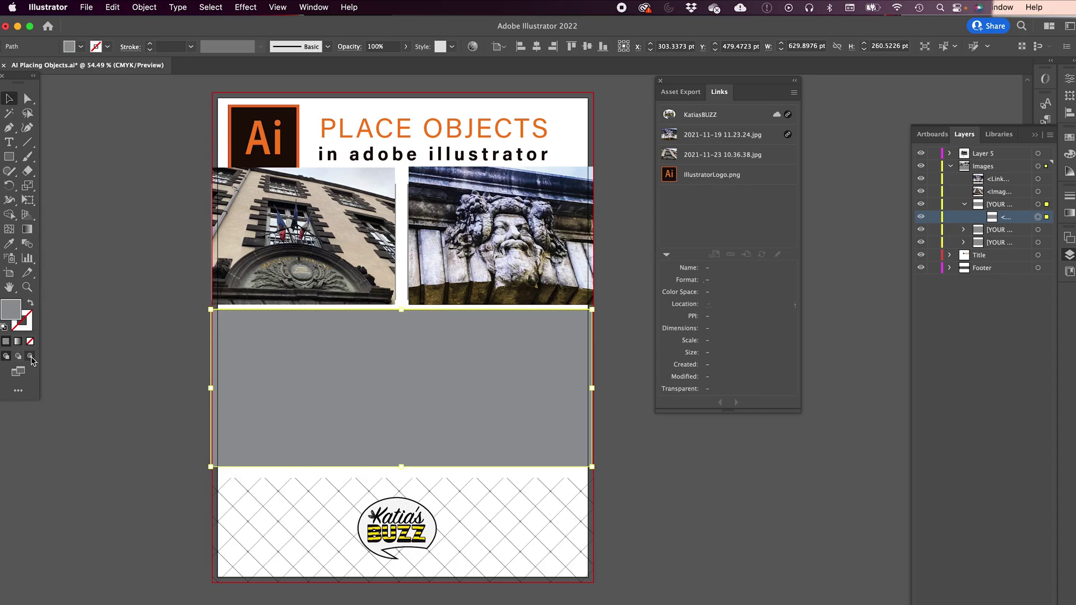
click(59, 486)
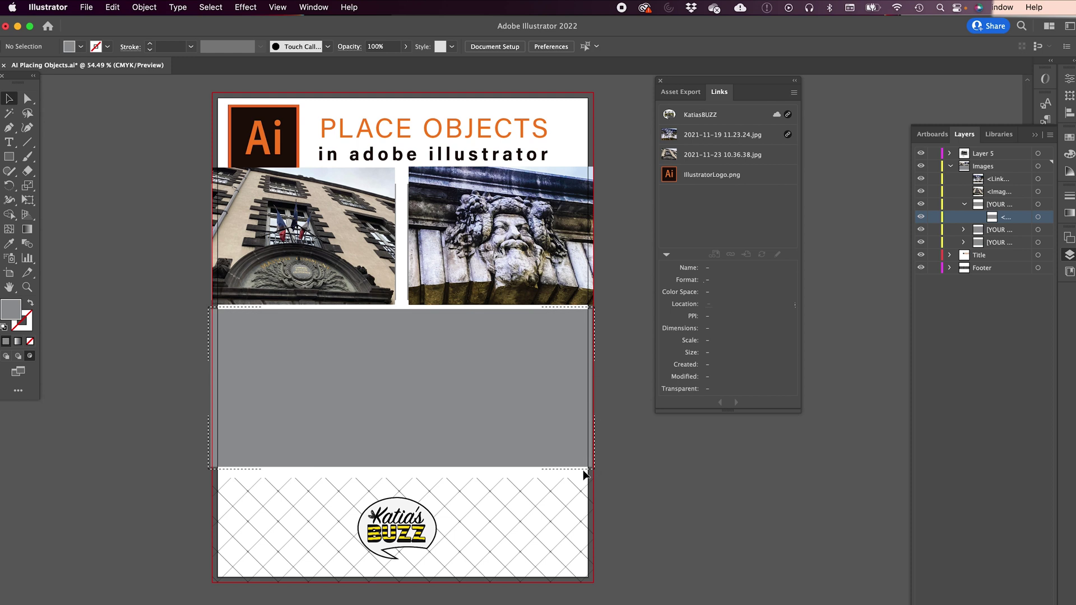
click(84, 8)
click(101, 232)
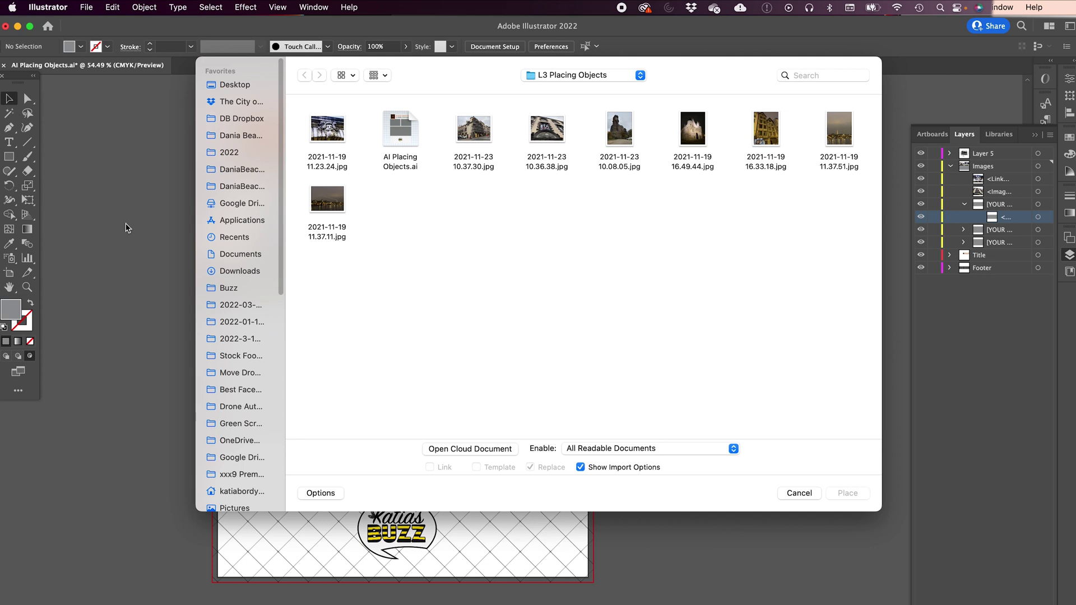
click(326, 208)
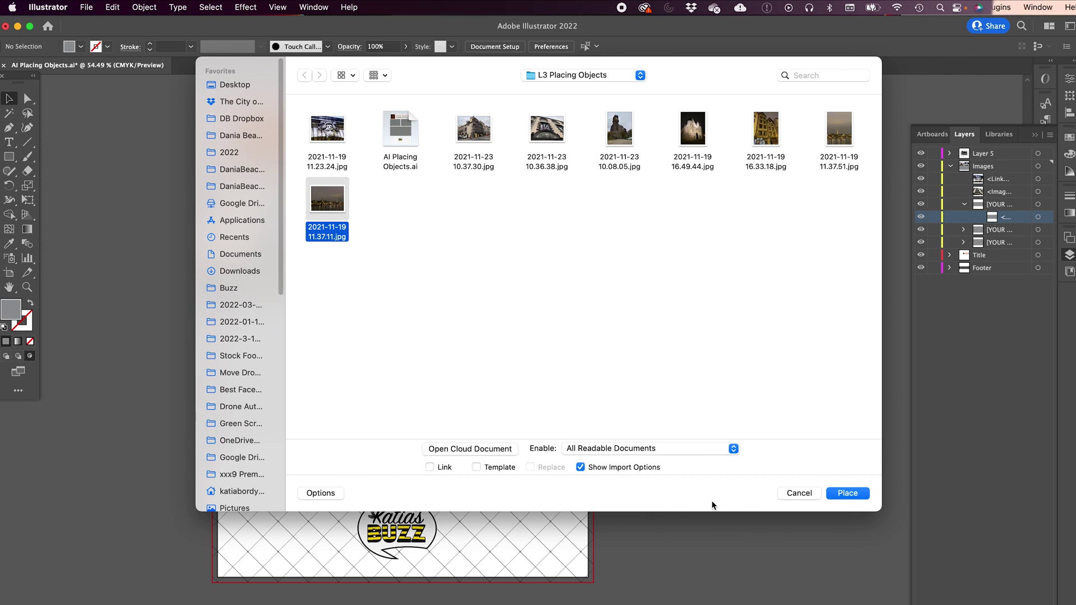
click(847, 493)
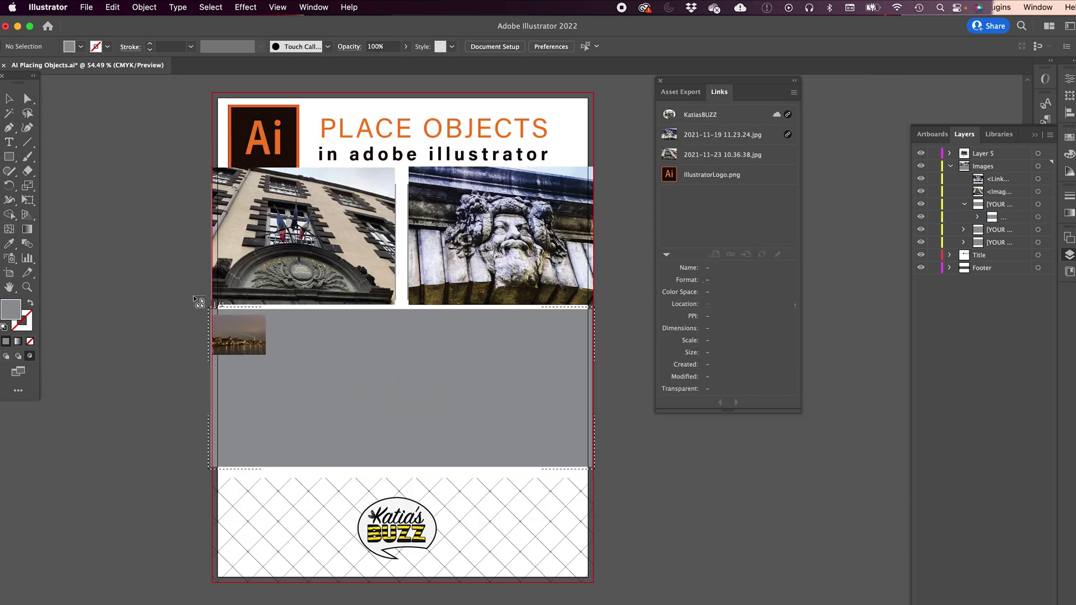
Drag the night photo into the grey rectangle, shift it up to show the riverside, and scale it down.
drag(204, 303, 678, 602)
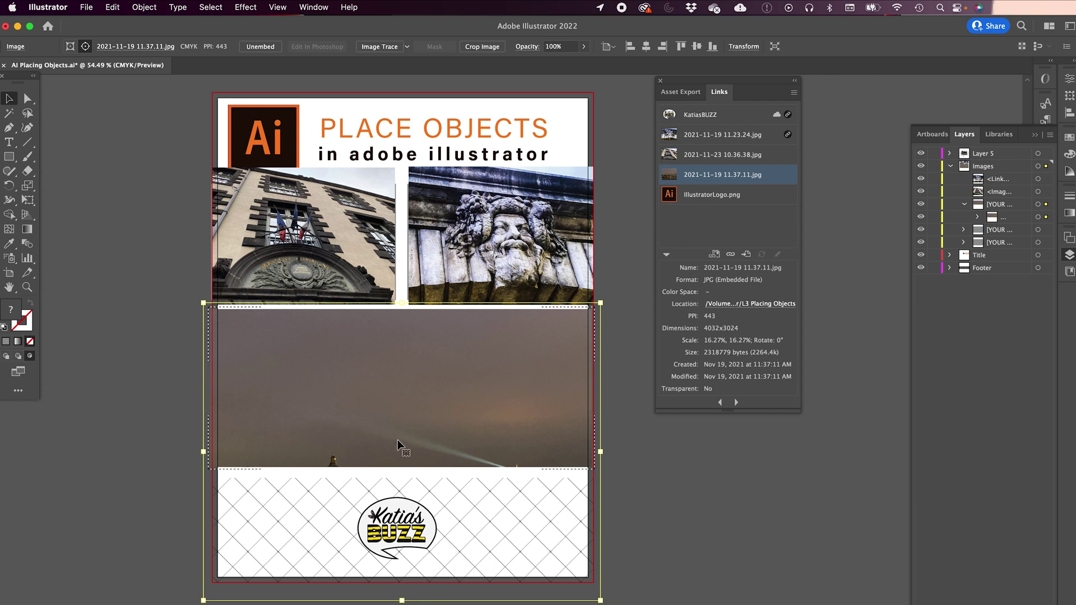
drag(398, 439, 399, 338)
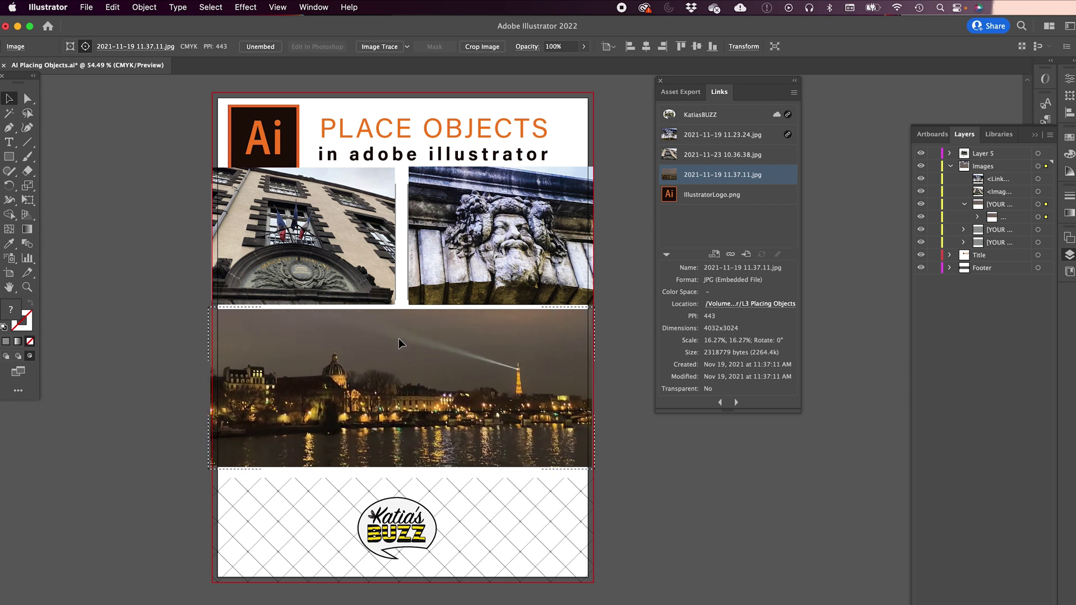
click(399, 343)
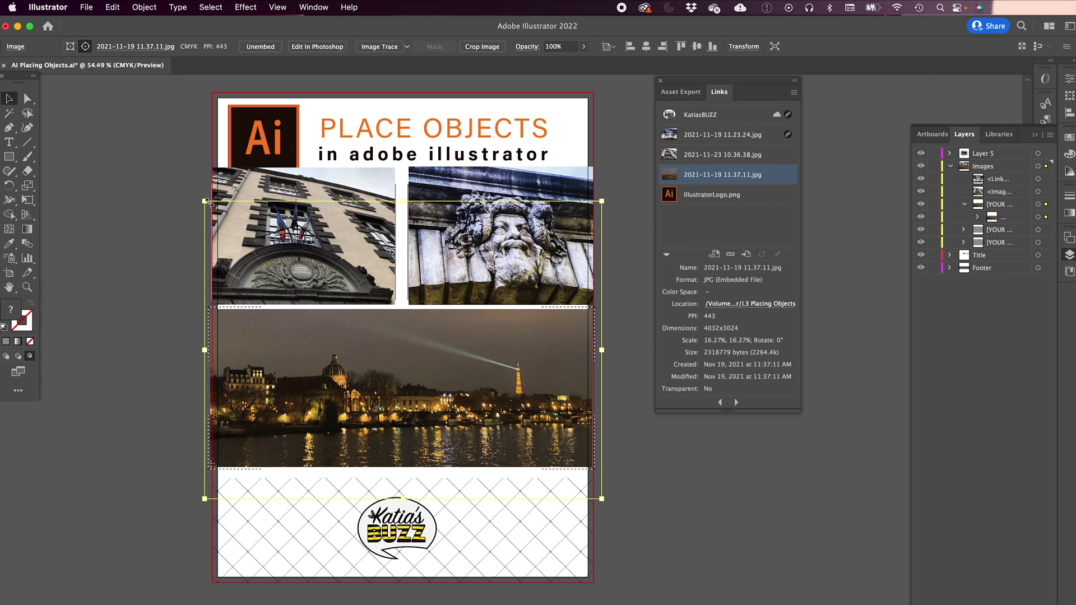
drag(205, 201, 153, 218)
click(166, 410)
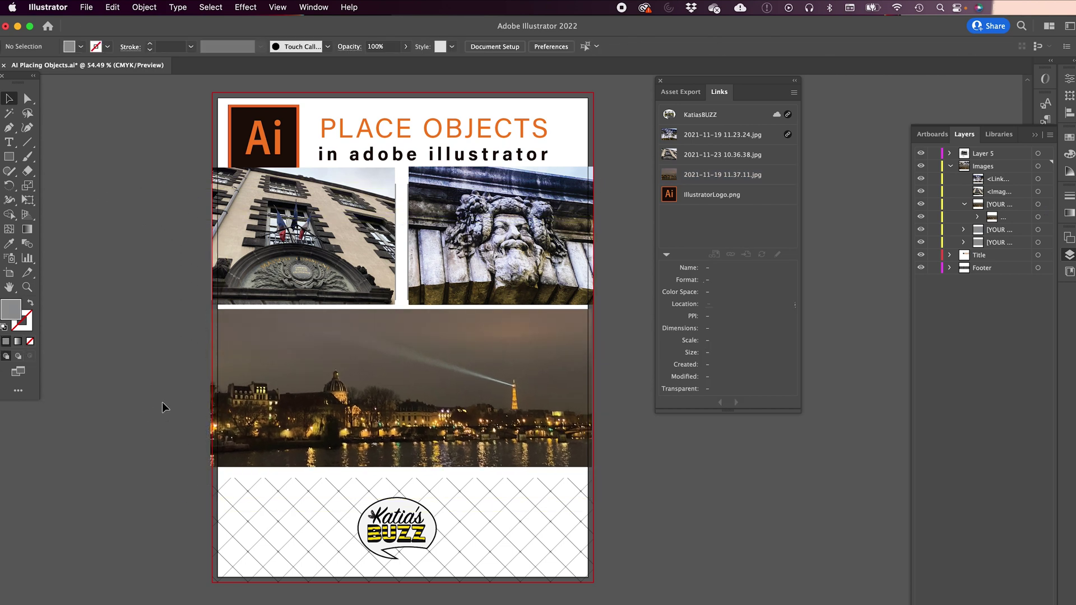
Try moving the clipped night photo group down and left, then undo back to its slot position.
click(338, 394)
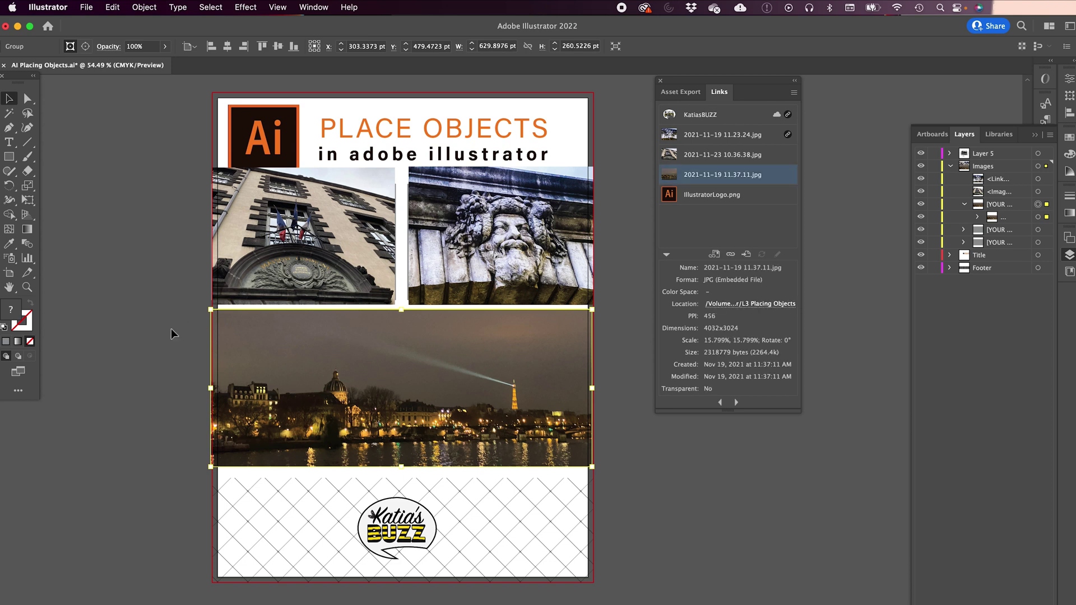
drag(349, 382, 456, 446)
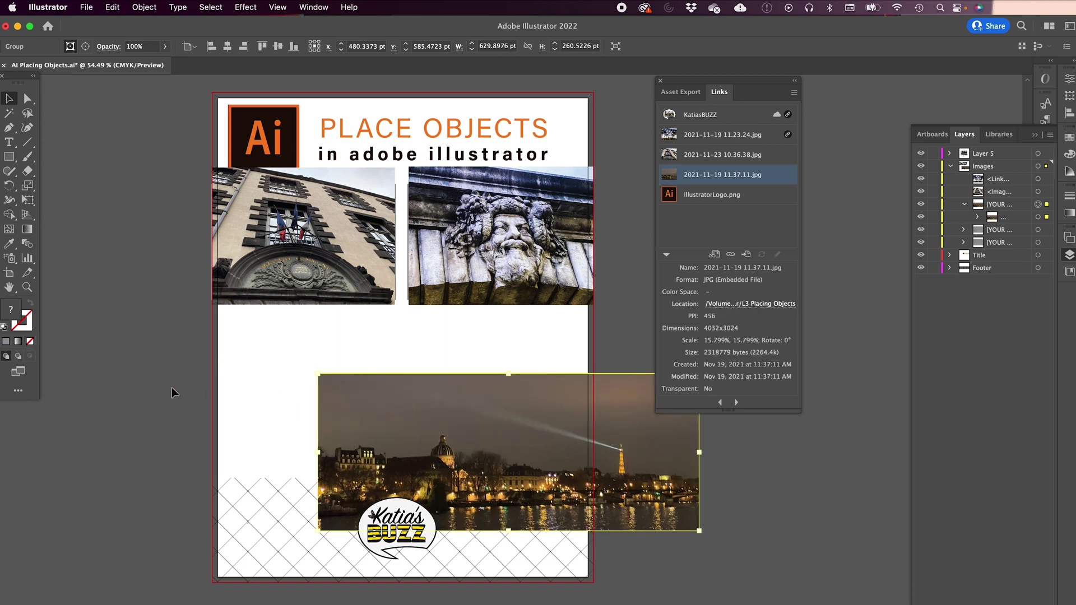
drag(526, 445, 367, 389)
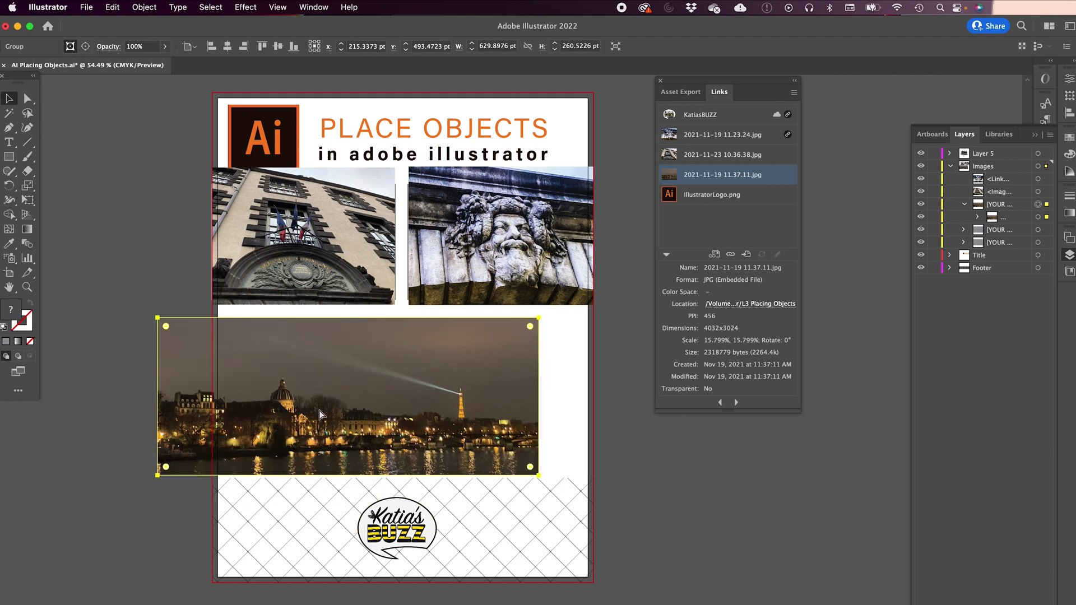
key(cmd+z)
key(cmd+z)
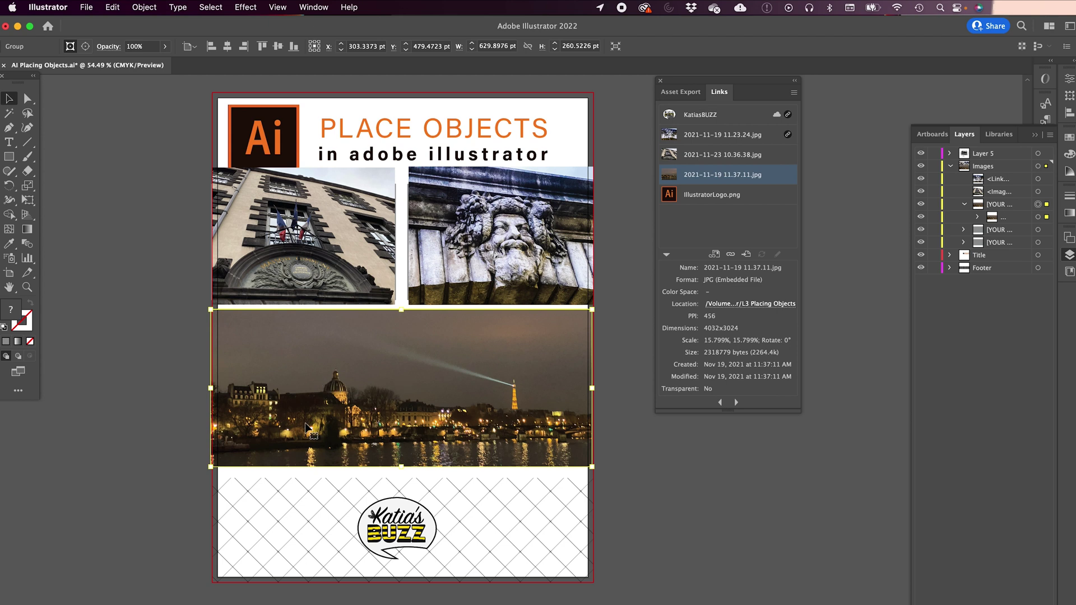
Inside its clip group, nudge the night river photo upward so more reflections show.
click(162, 437)
click(310, 402)
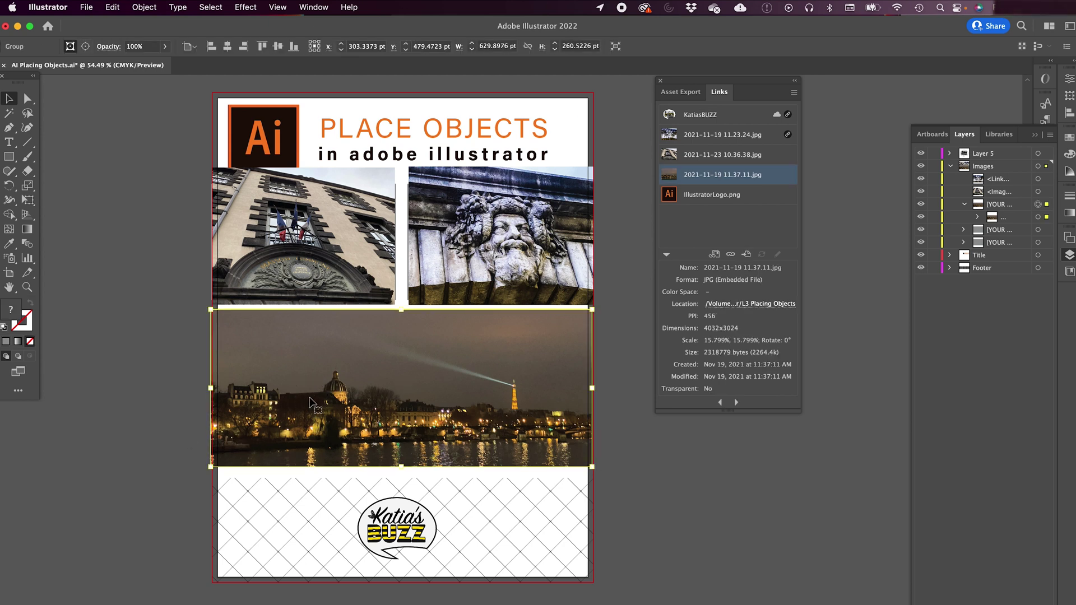
double_click(310, 402)
click(310, 399)
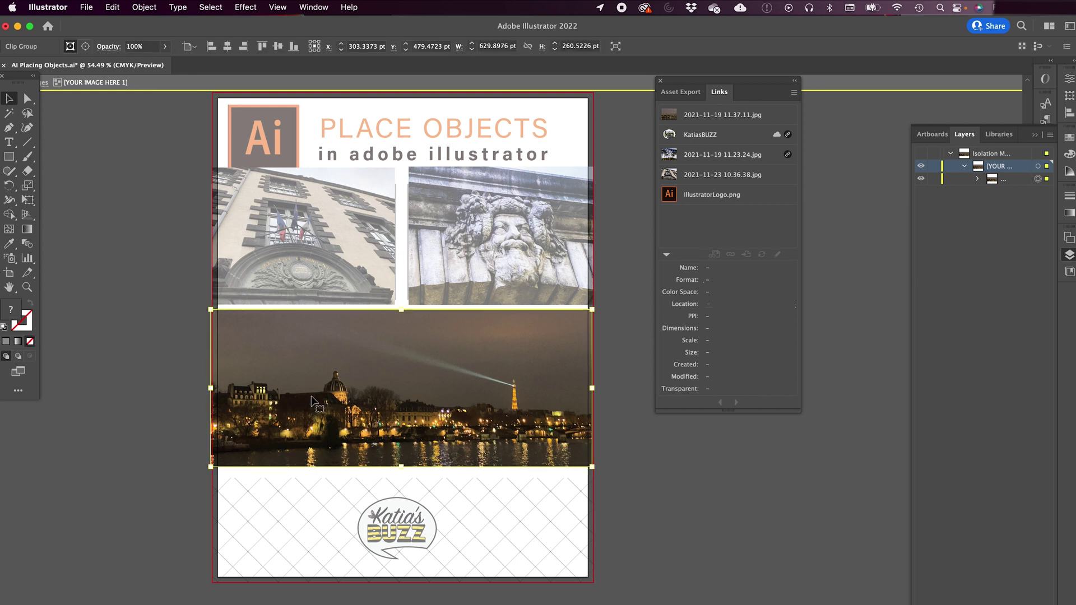
double_click(310, 398)
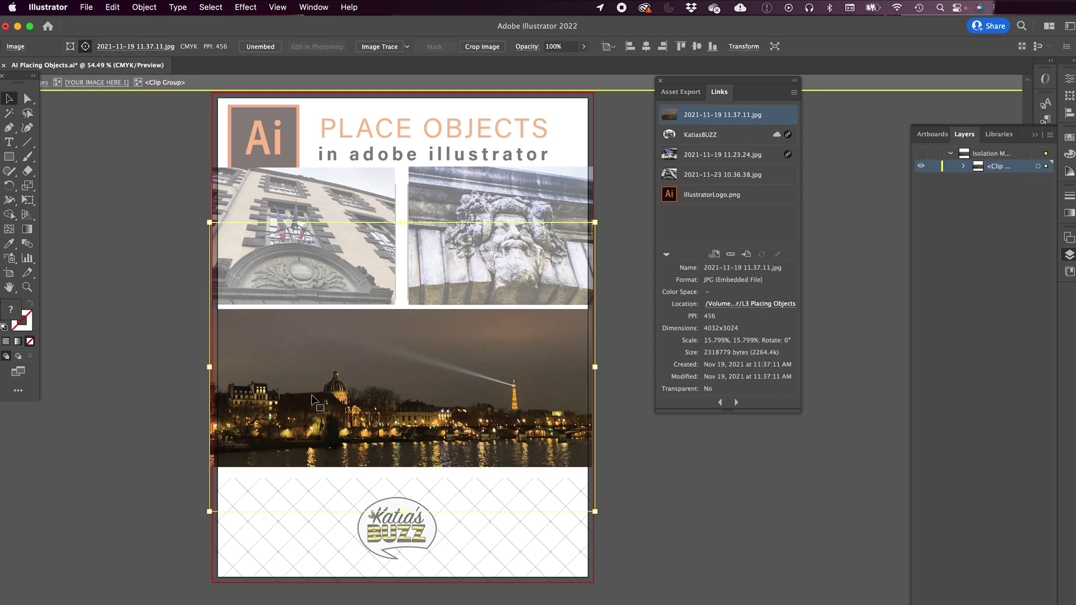
click(964, 167)
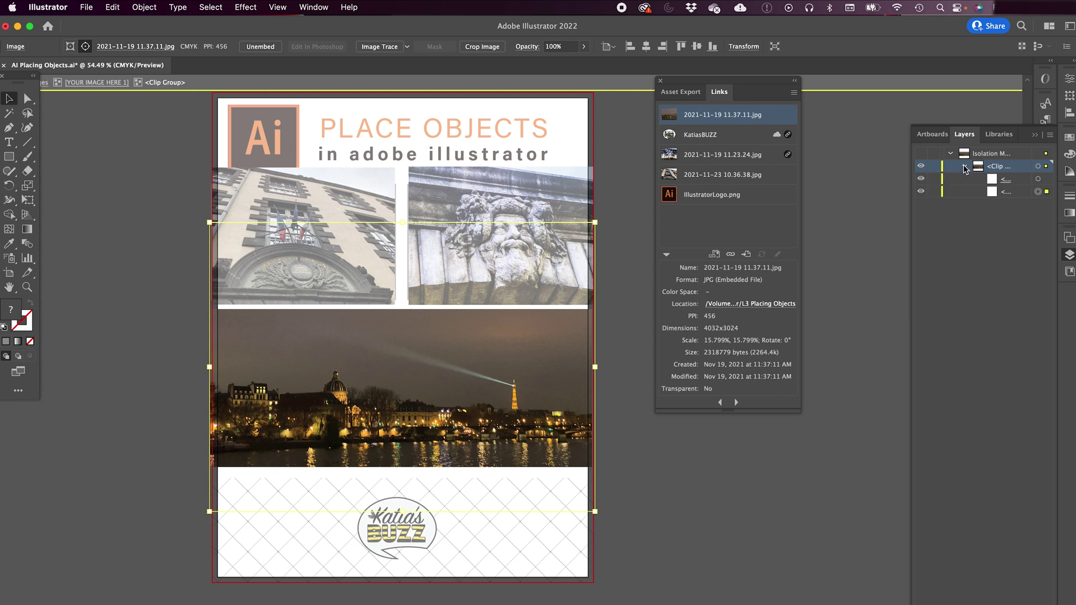
click(1037, 178)
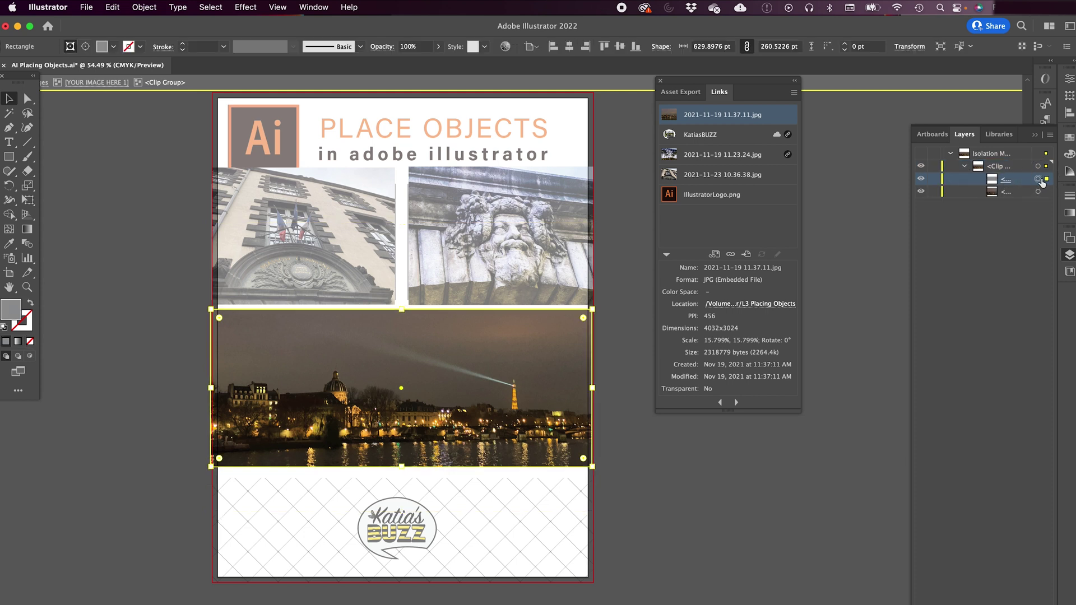
click(1037, 191)
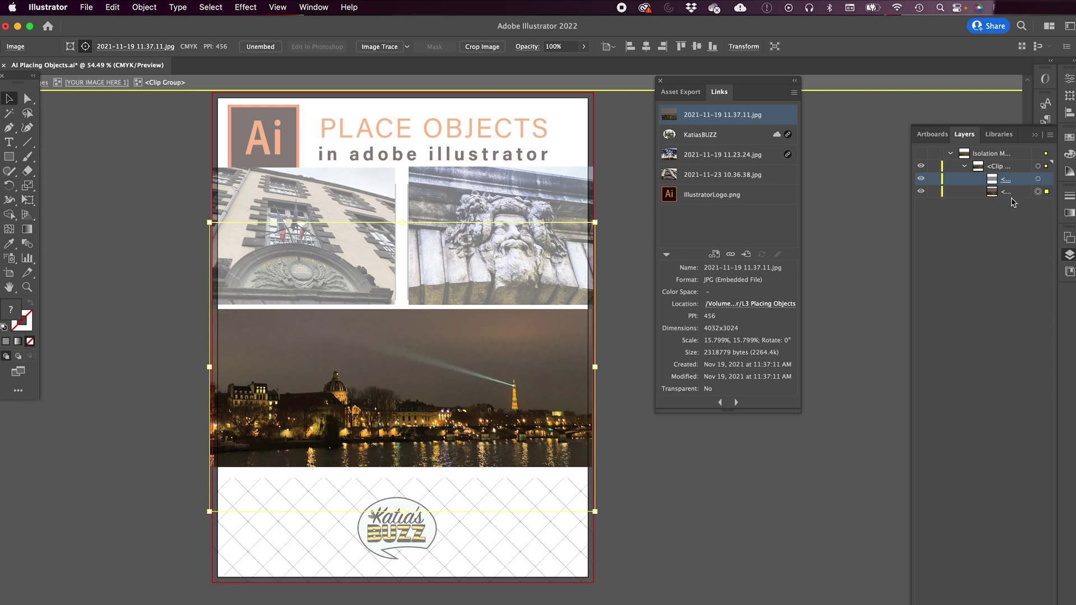
mouse_move(465, 349)
mouse_down()
mouse_move(466, 396)
mouse_move(470, 312)
mouse_move(465, 334)
mouse_up()
In Layers, stack the left and right placeholders above the building and statue photos.
double_click(161, 452)
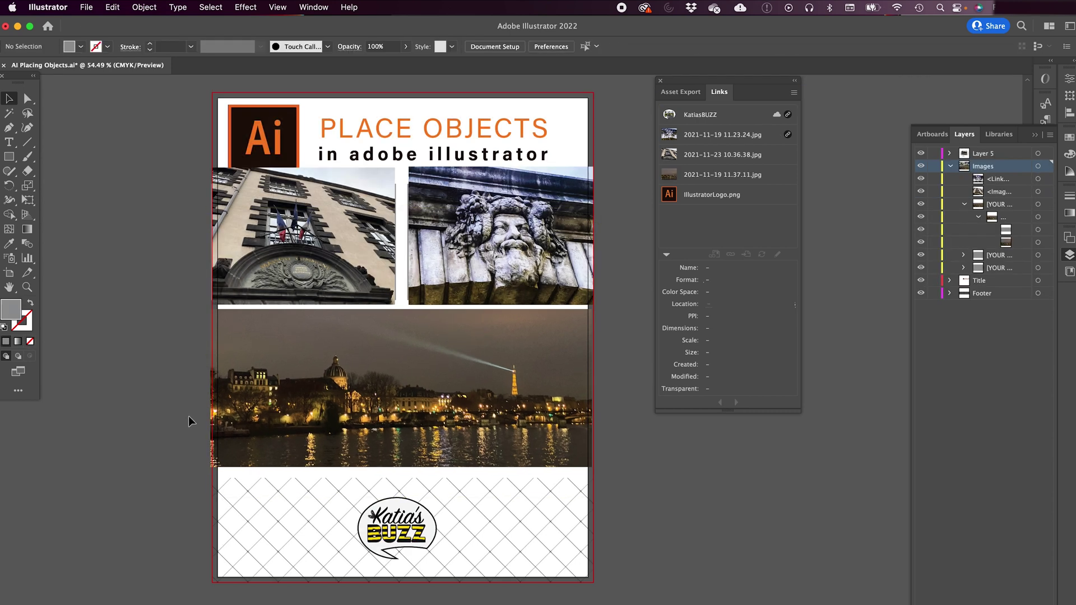
scroll(185, 392, up, 2)
scroll(179, 365, up, 2)
click(312, 292)
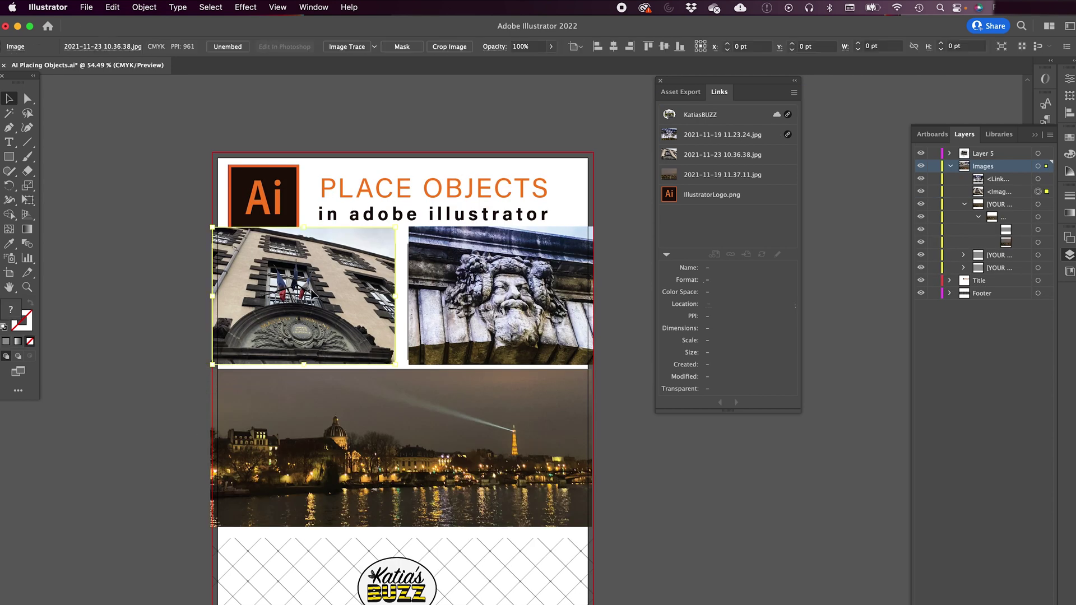
click(458, 300)
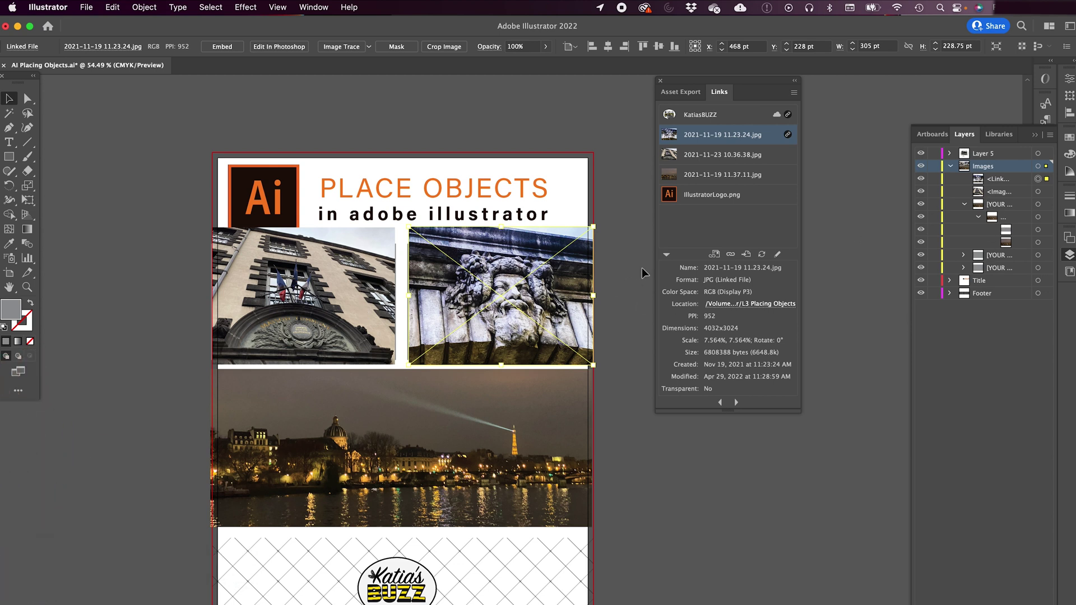
click(1037, 255)
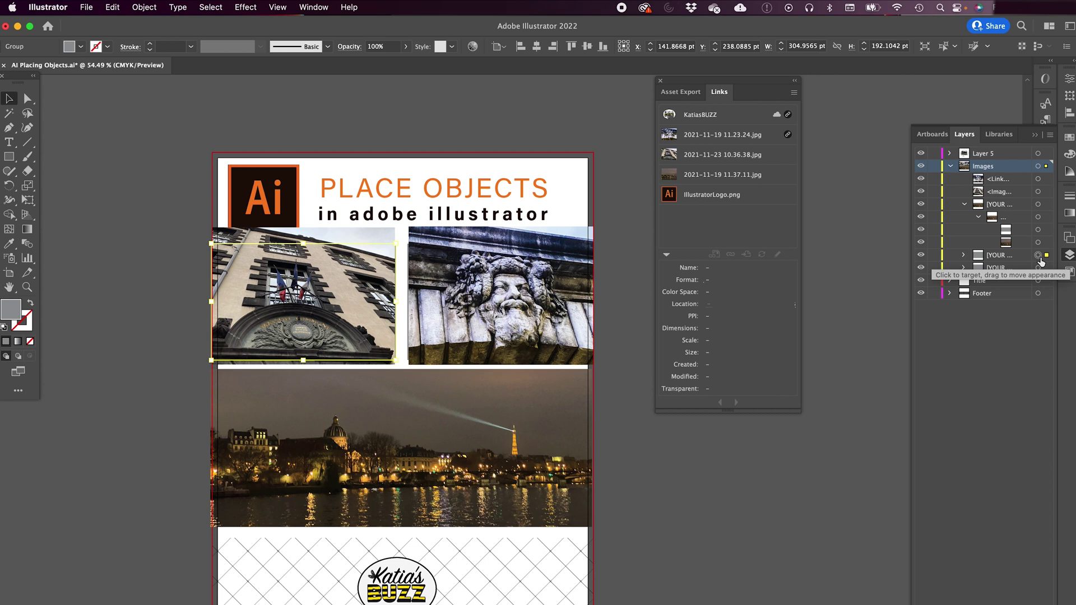
shift+click(1037, 268)
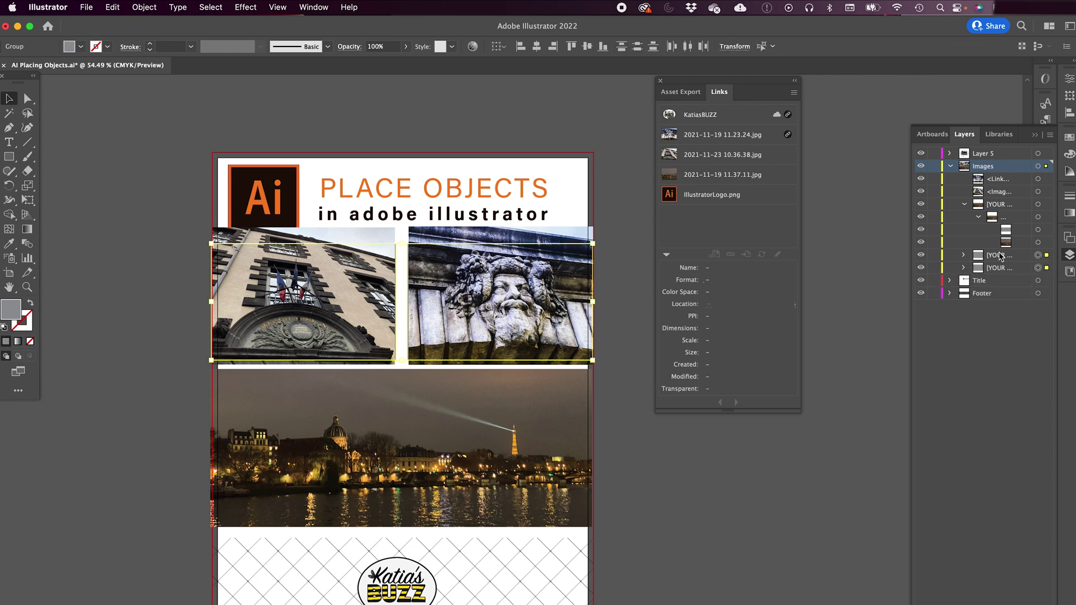
drag(1000, 255, 990, 173)
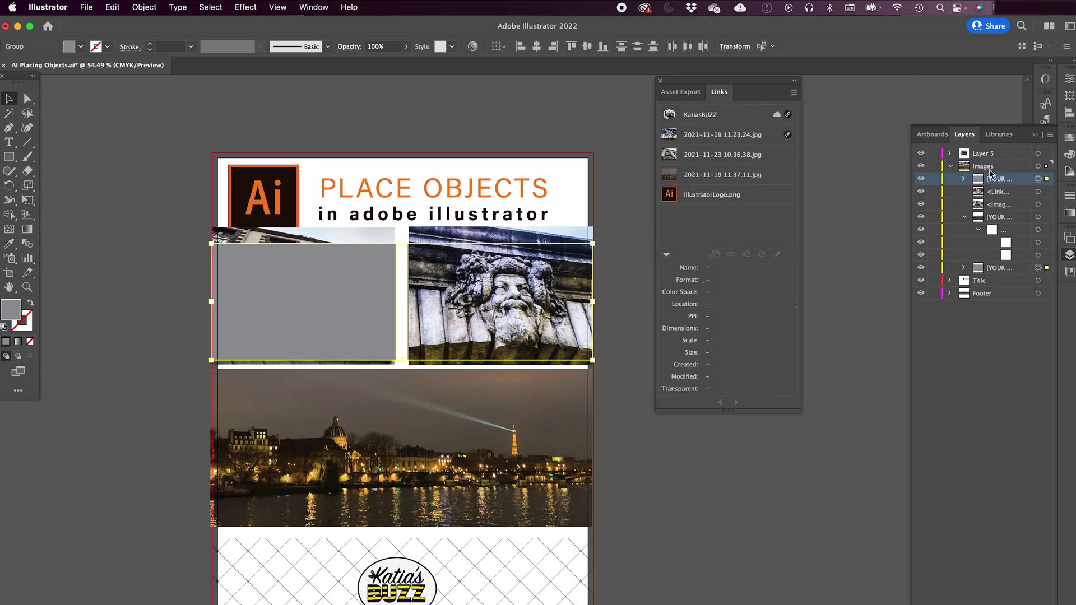
drag(1003, 267, 991, 186)
Clip the building photo into the left placeholder with Make Clipping Mask.
click(192, 291)
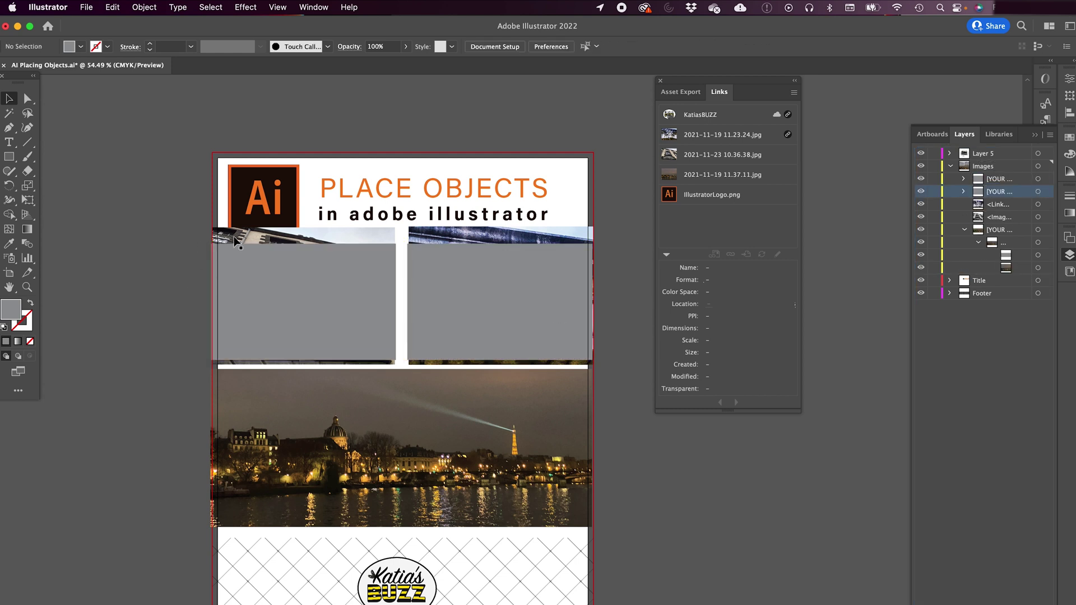
click(234, 237)
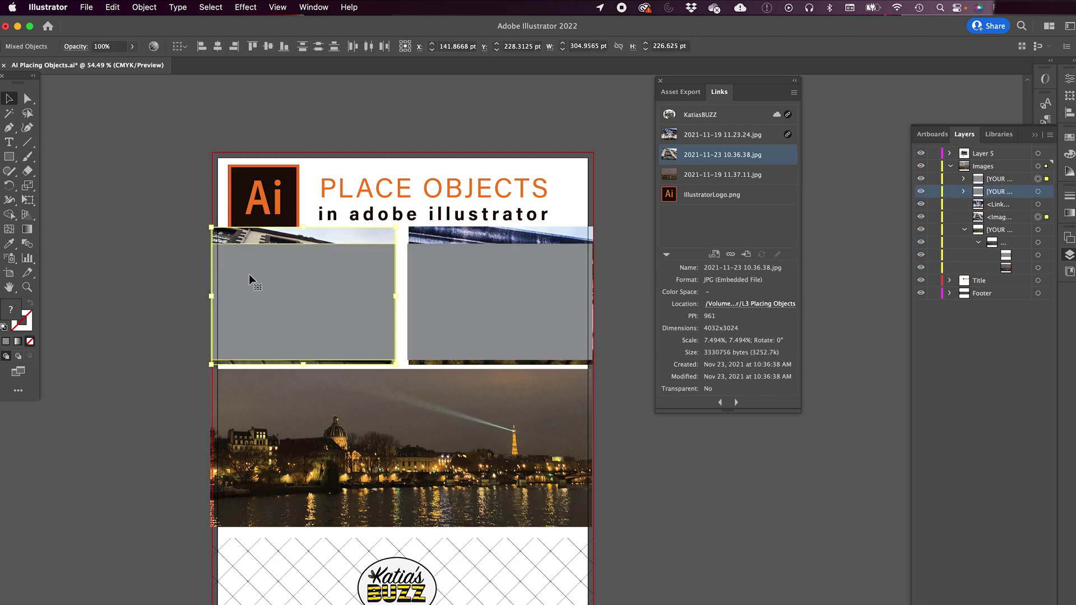
right_click(247, 291)
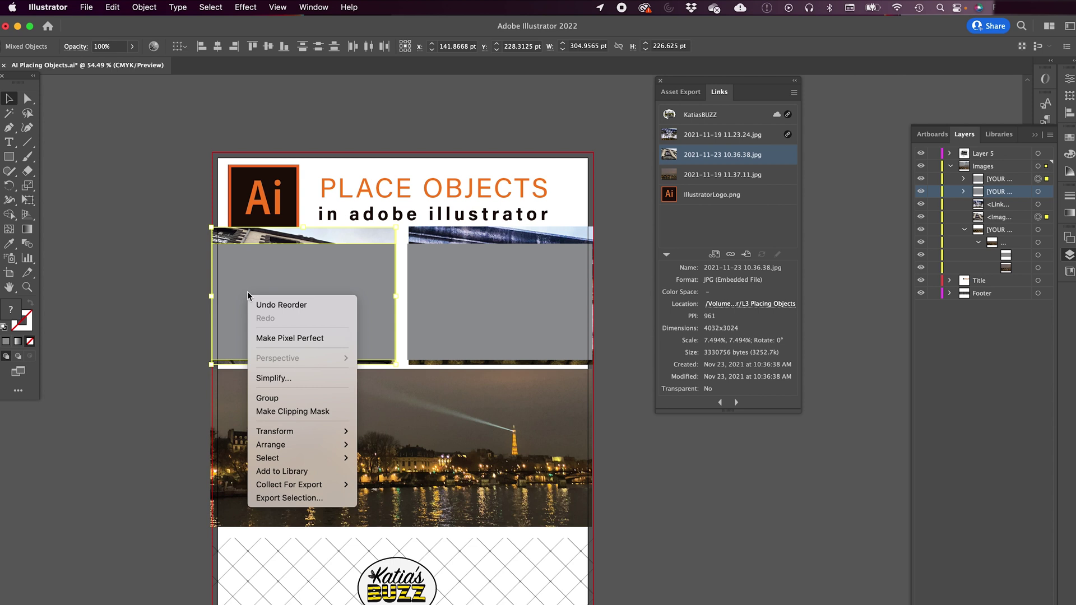
click(288, 413)
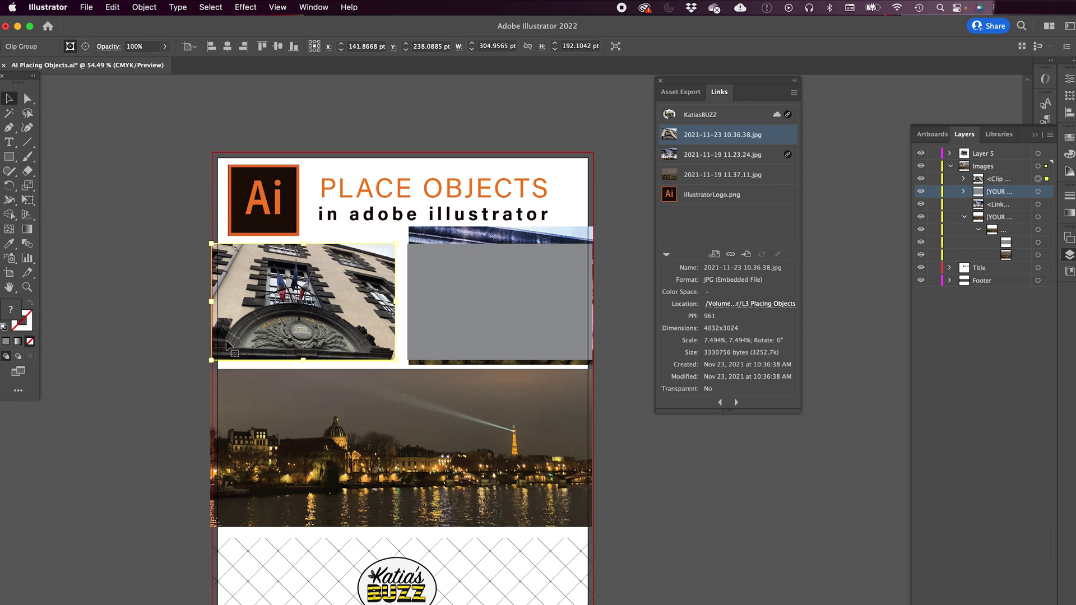
click(617, 270)
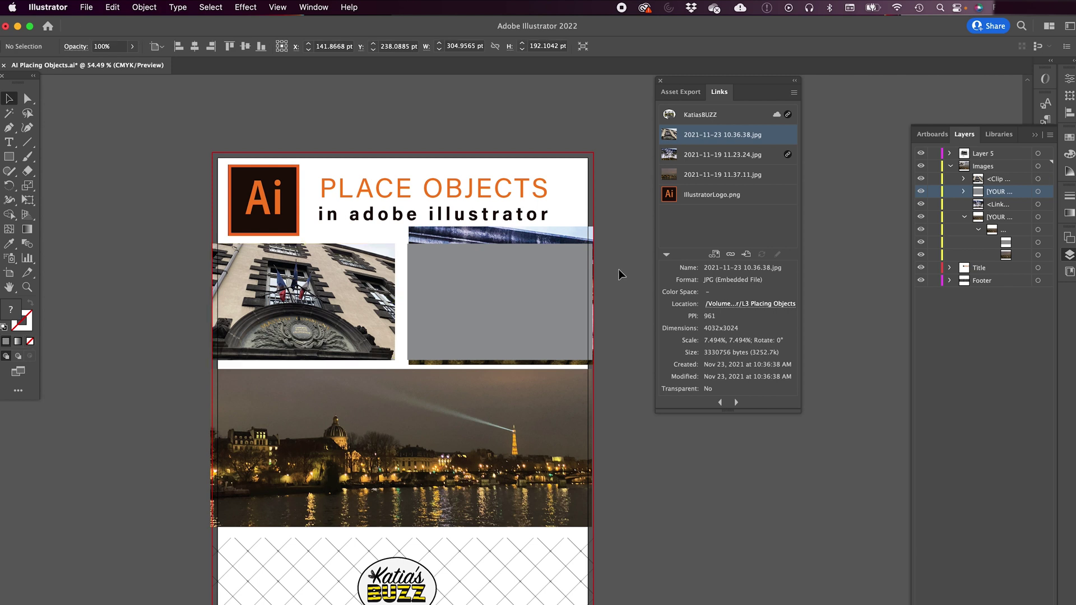
Give the statue's placeholder a thicker cyan blue stroke instead of a fill.
click(470, 333)
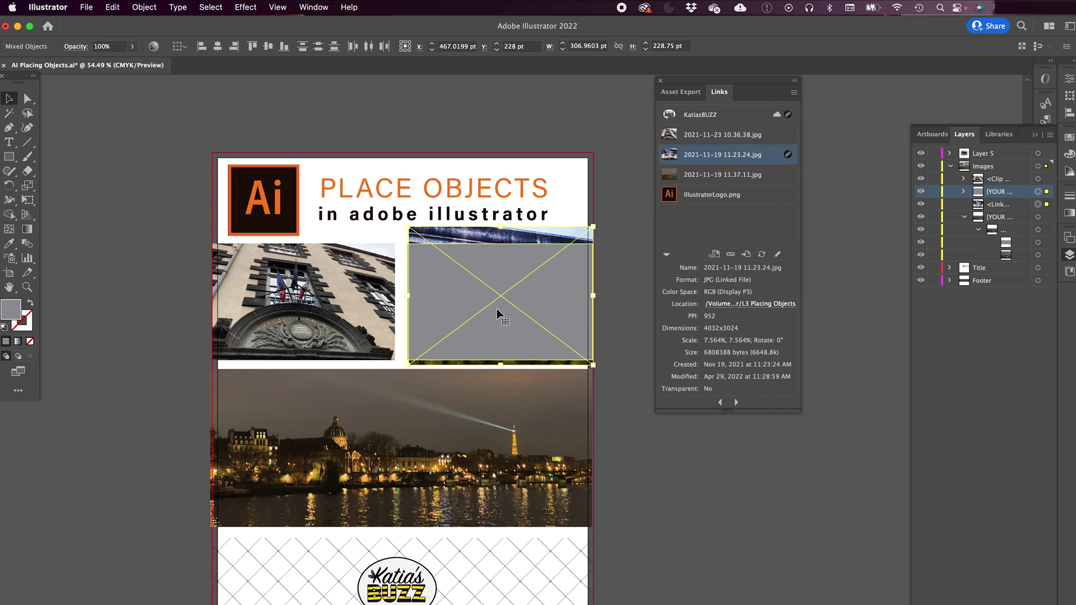
click(512, 317)
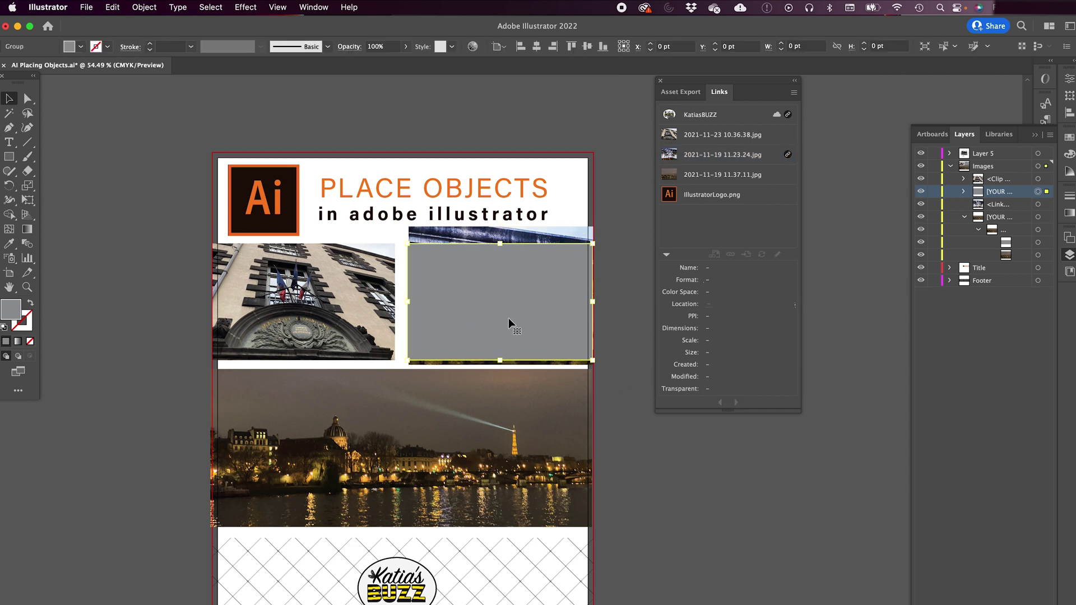
click(30, 305)
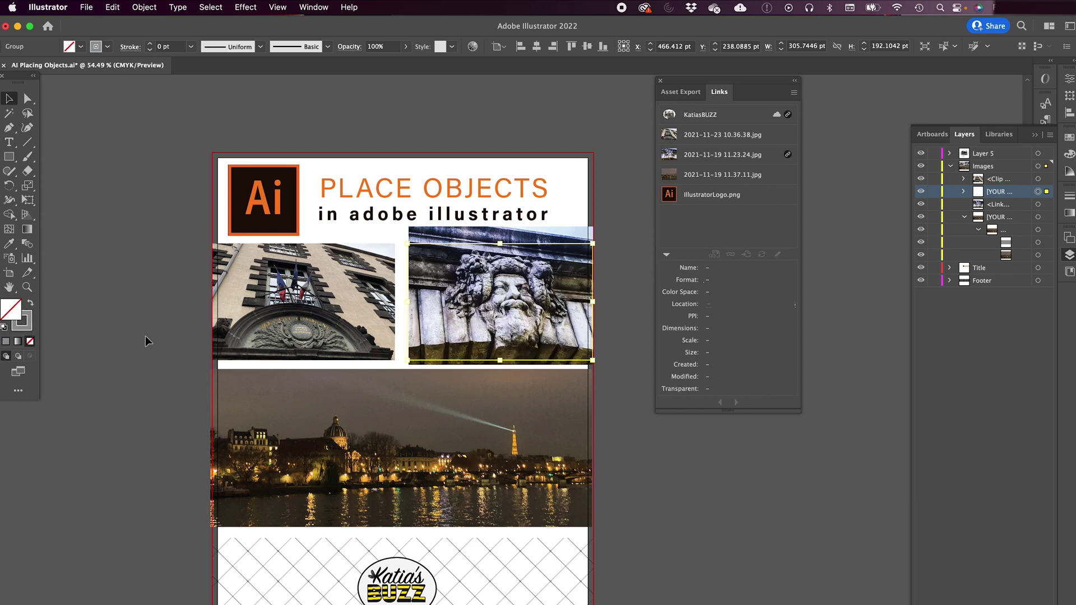
click(26, 325)
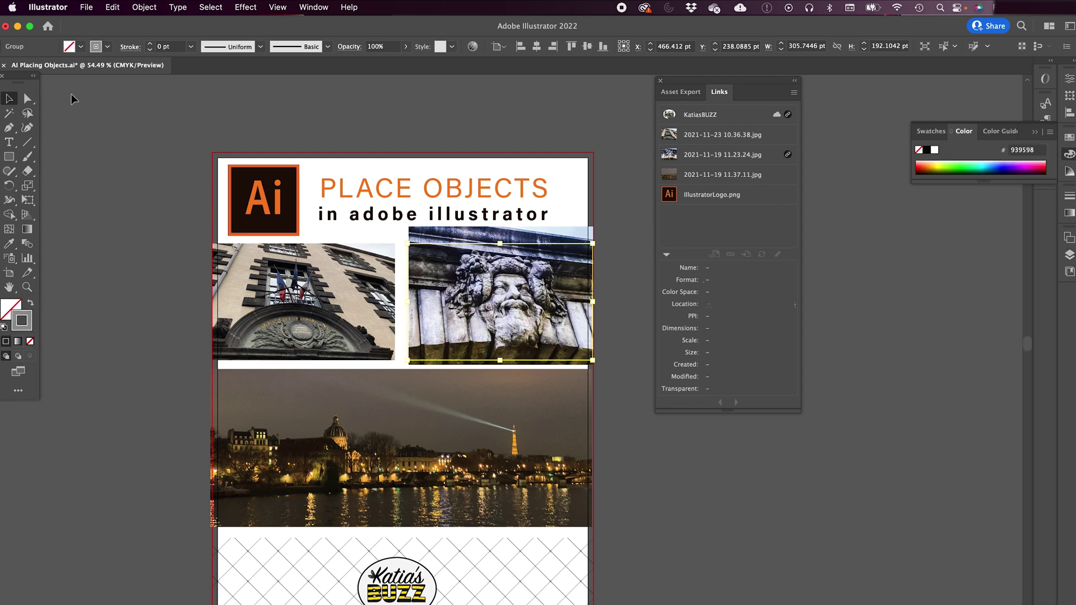
click(107, 47)
click(48, 70)
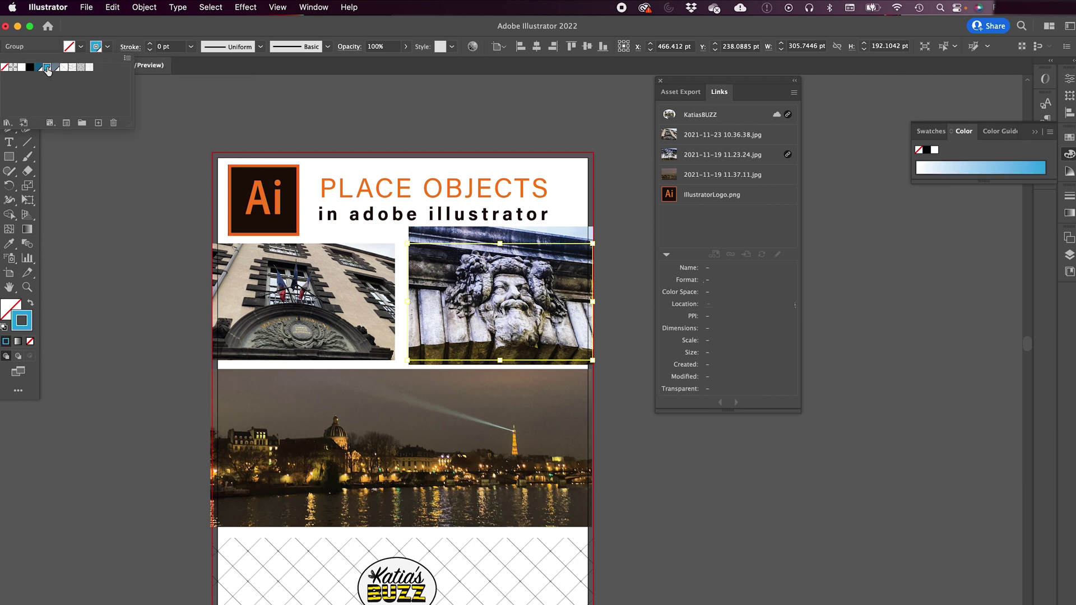
click(150, 44)
click(150, 44)
click(149, 43)
click(150, 44)
click(150, 44)
click(149, 43)
click(150, 44)
click(149, 44)
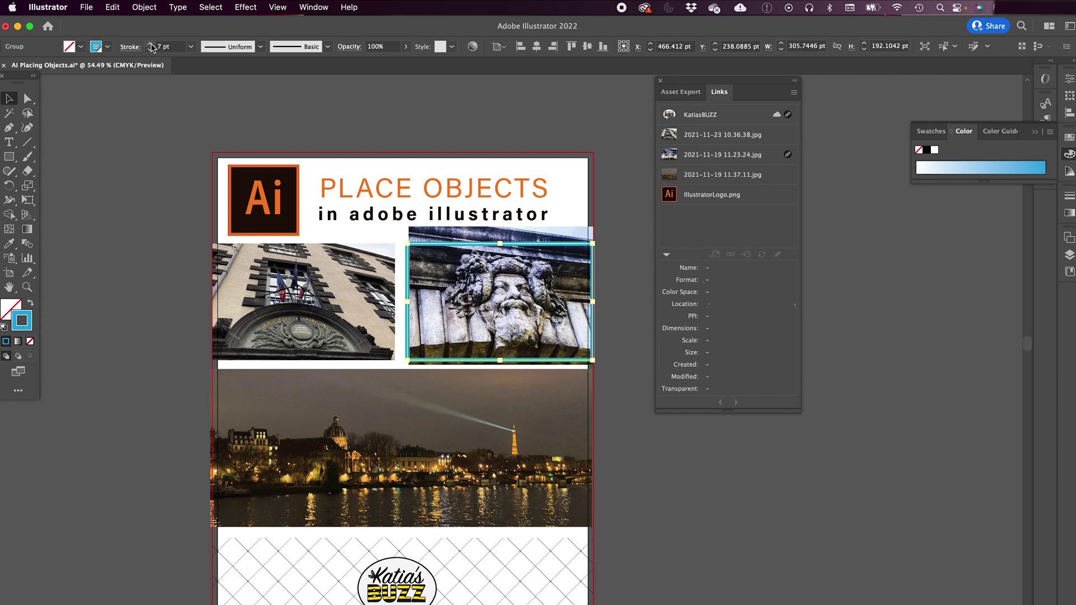
click(149, 44)
click(120, 217)
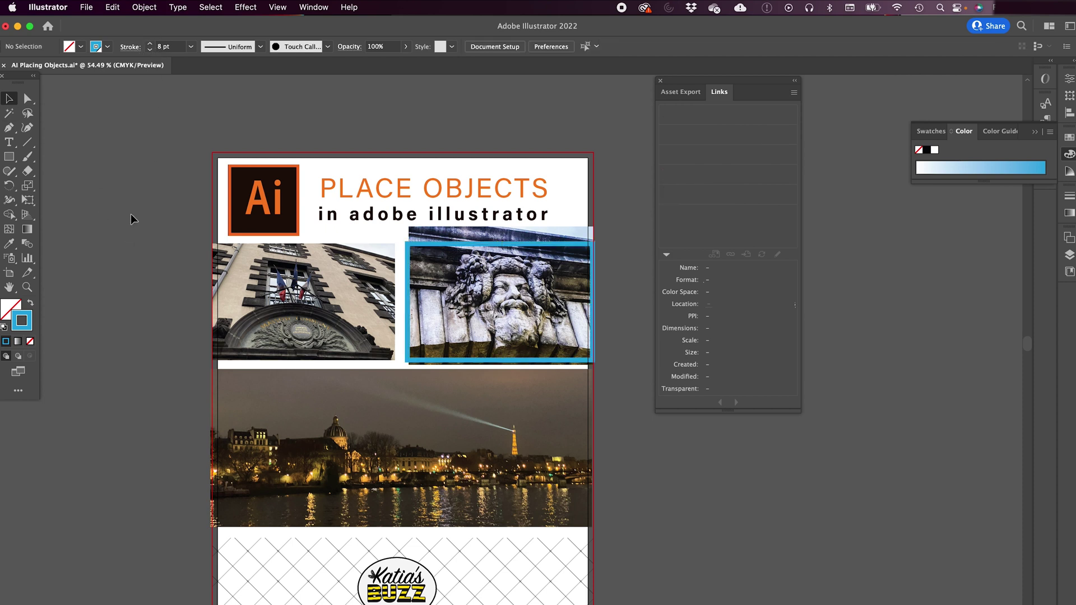
Clip the statue photo into its outlined placeholder with Make Clipping Mask.
click(543, 320)
right_click(461, 297)
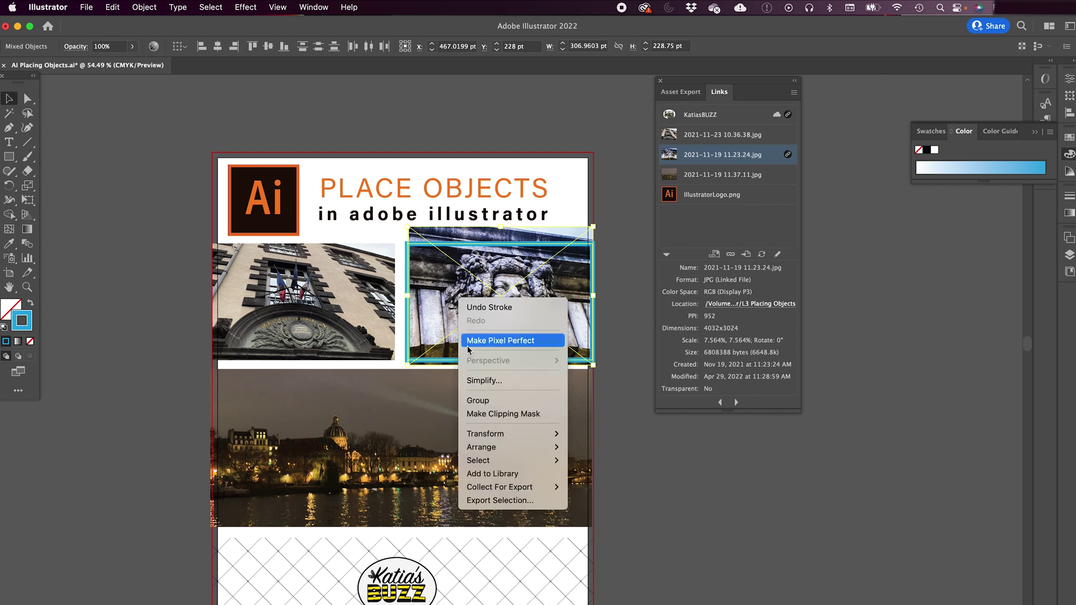
click(480, 415)
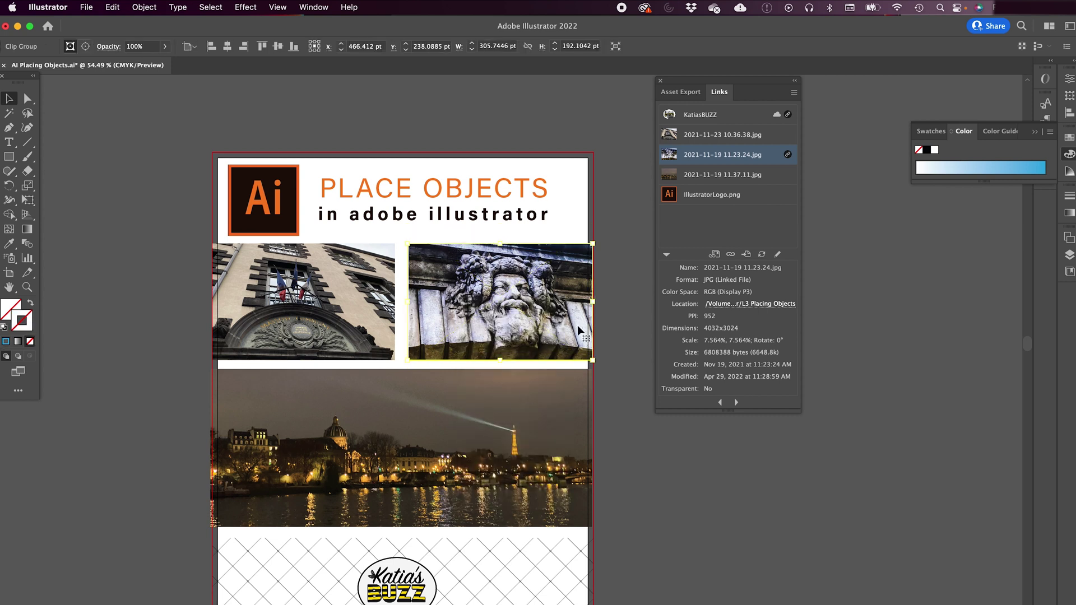
click(423, 227)
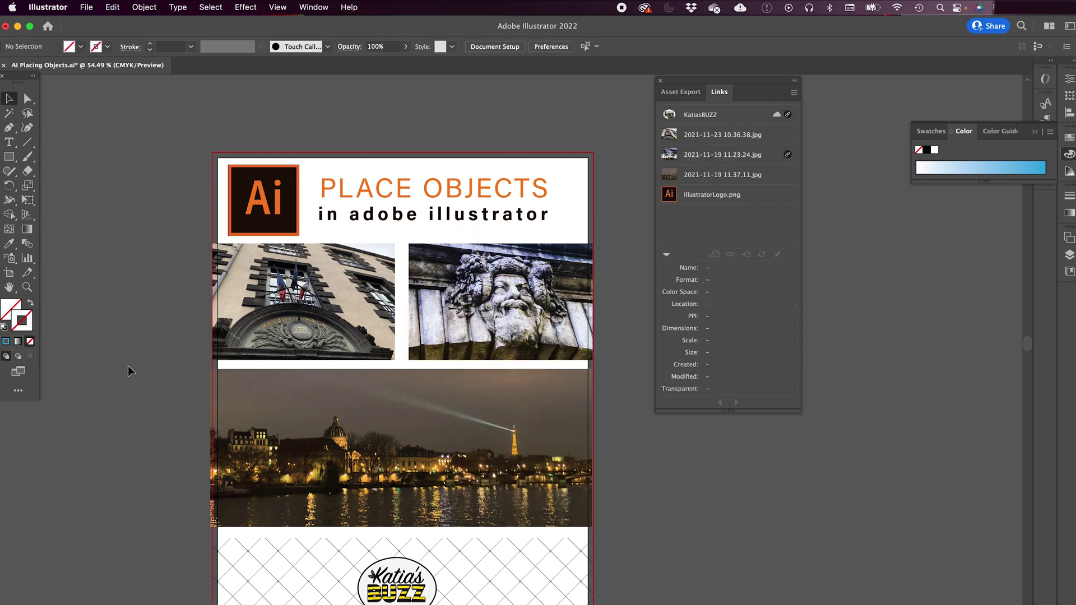
Select the footer background rectangle in Layers and fill it with the black Chevron pattern.
scroll(151, 364, down, 5)
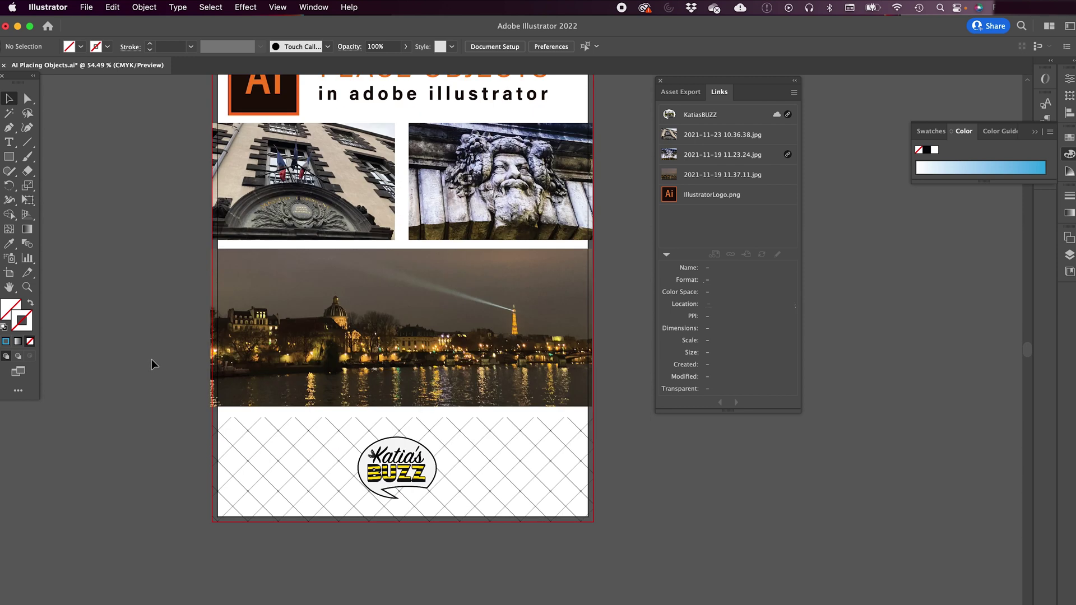
click(286, 448)
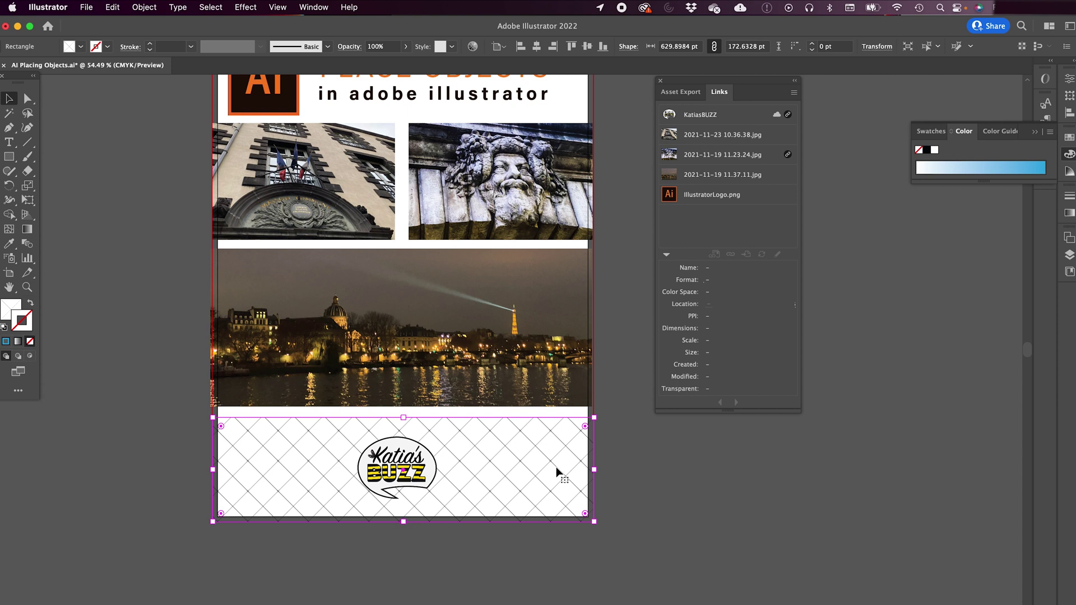
scroll(455, 377, up, 2)
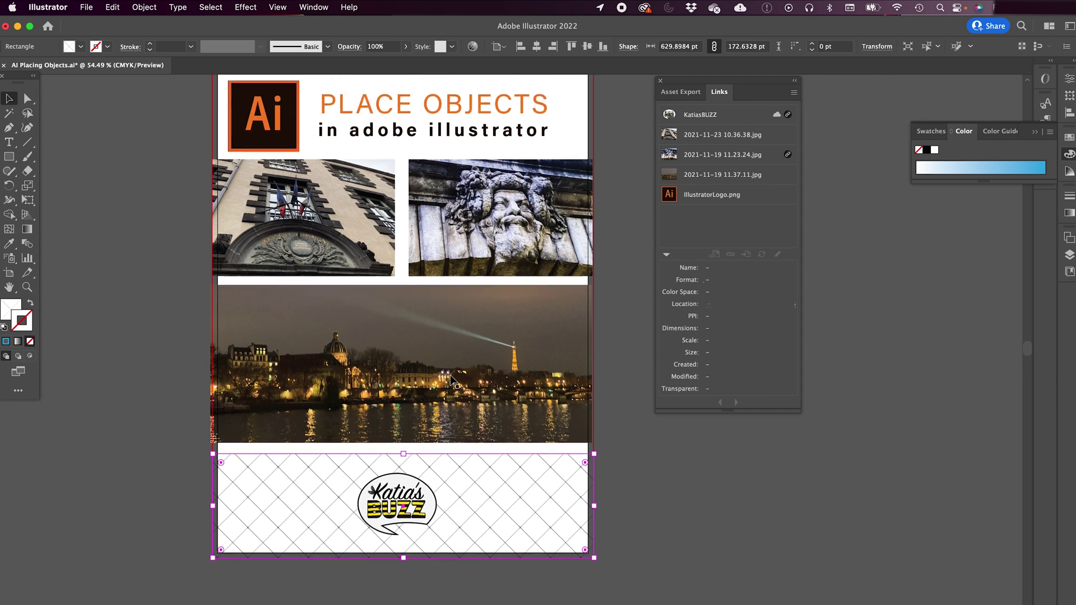
key(F7)
scroll(452, 380, down, 1)
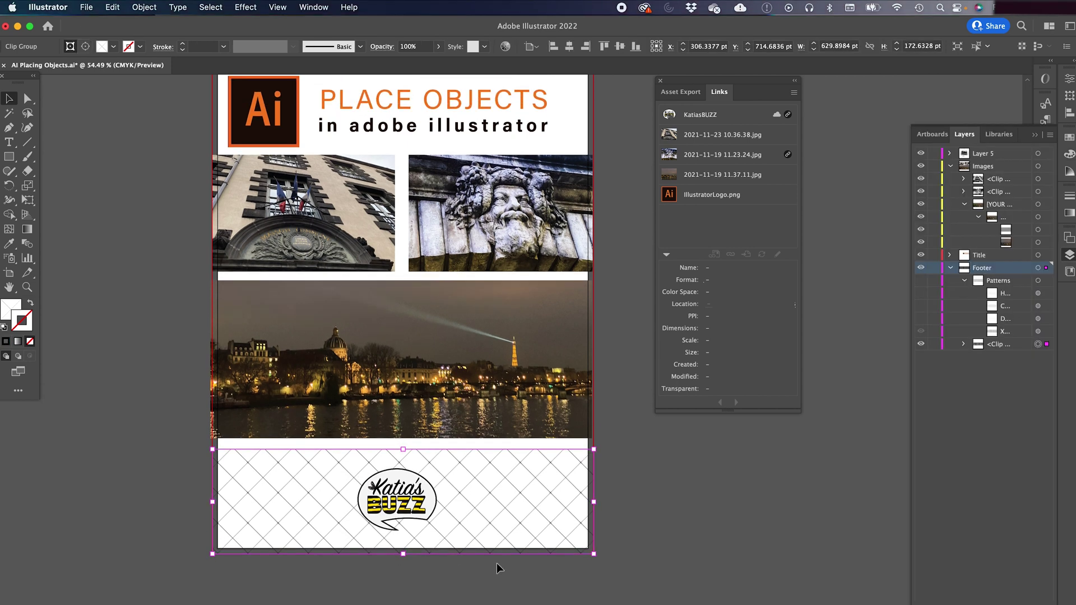
click(964, 344)
click(1038, 357)
click(9, 313)
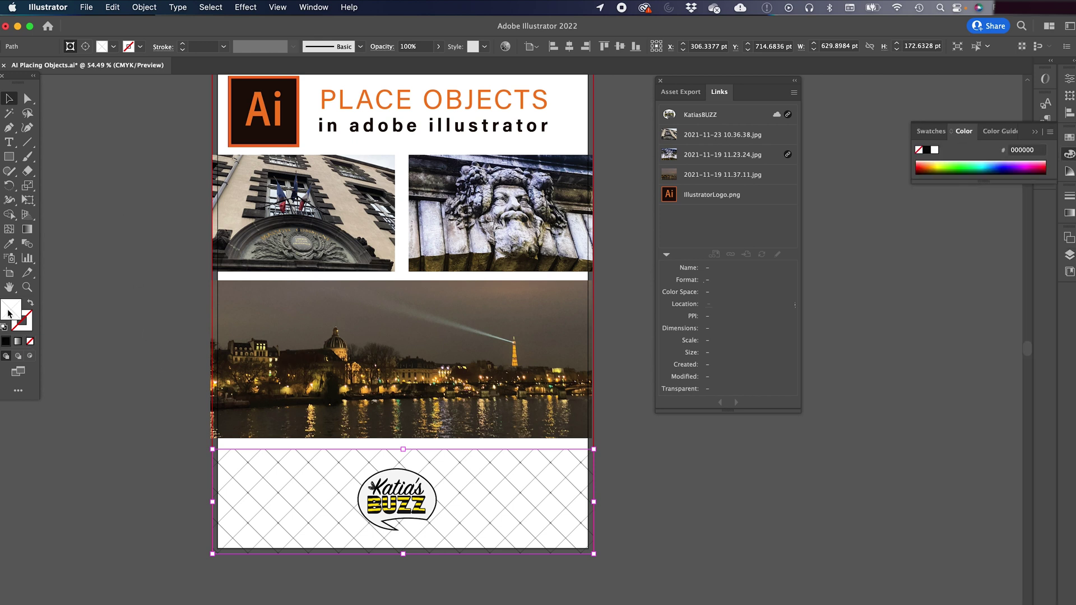
click(102, 46)
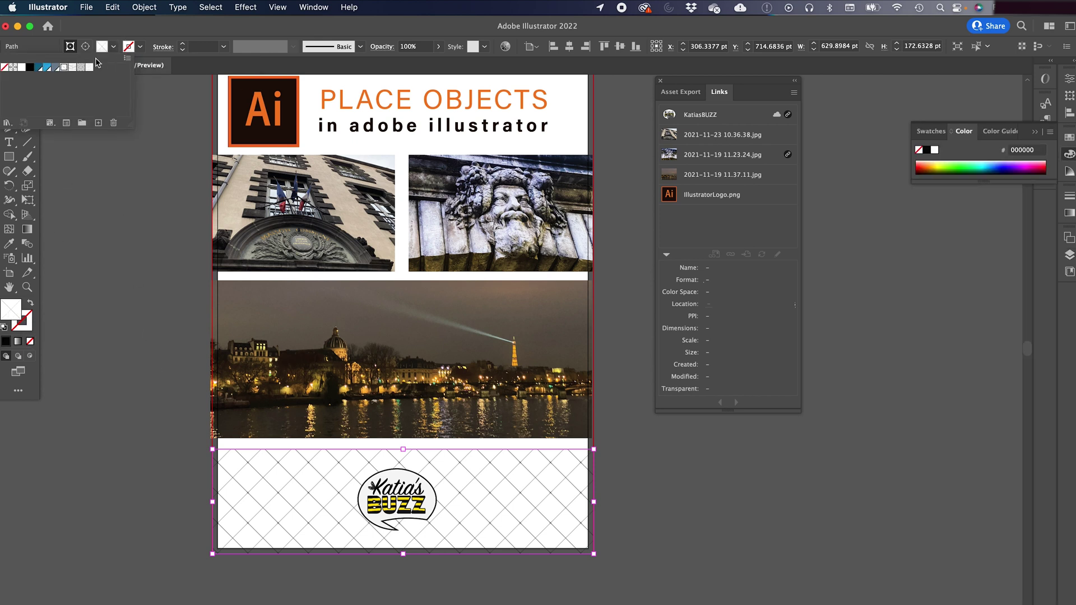
click(72, 70)
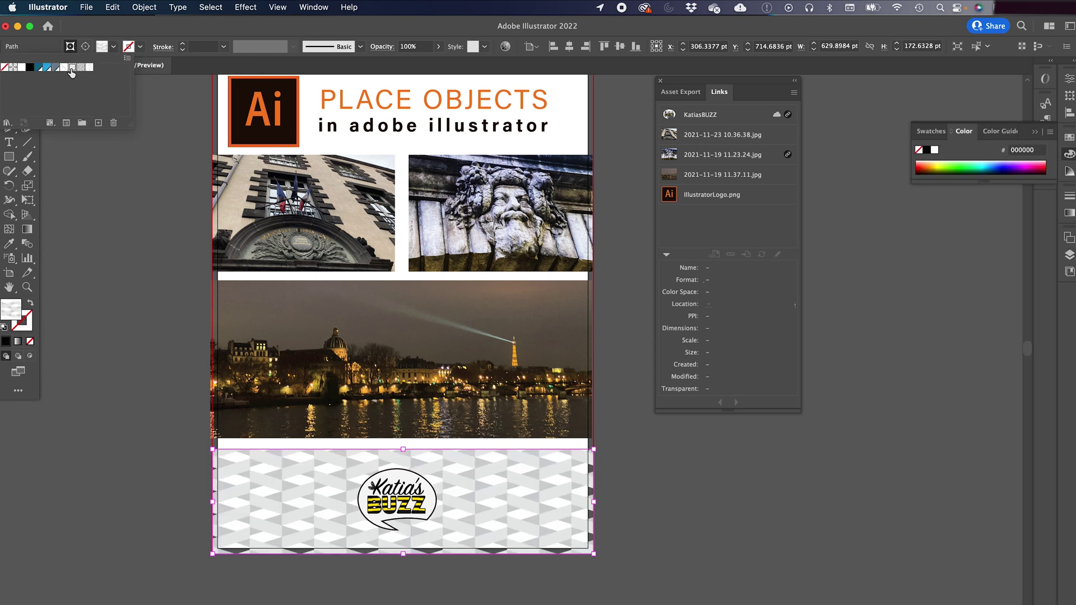
click(81, 68)
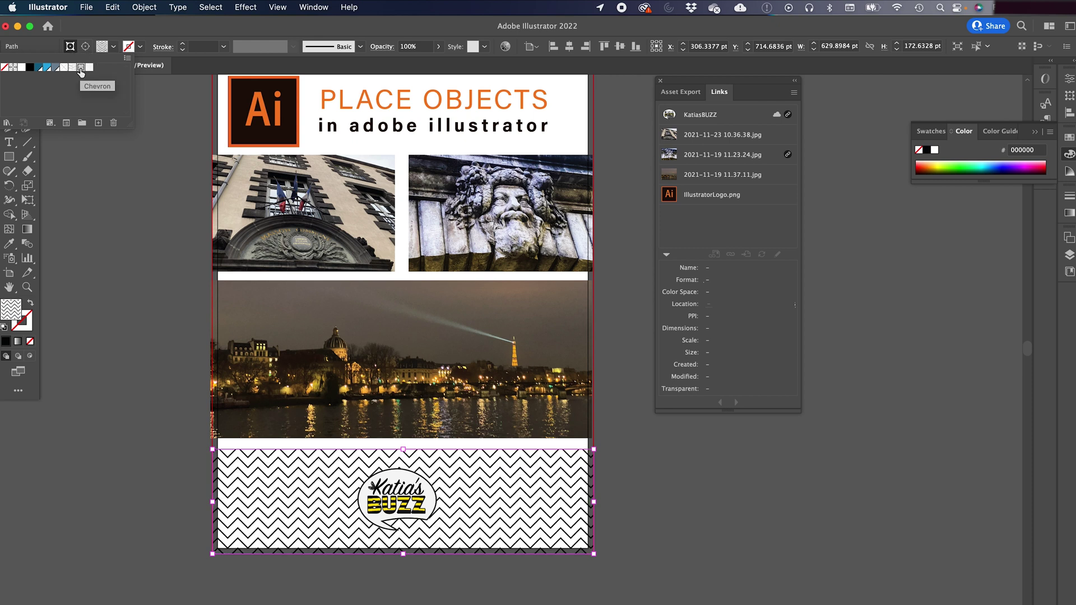
Open the Patterns > Nature > Nature_Animal Skins swatch library.
click(6, 123)
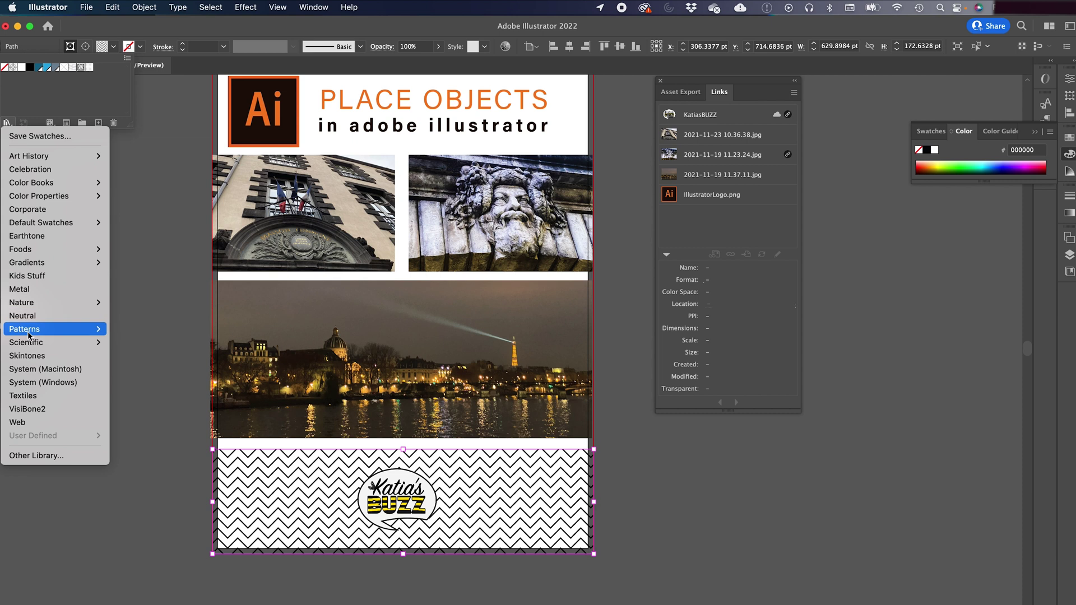
mouse_move(26, 335)
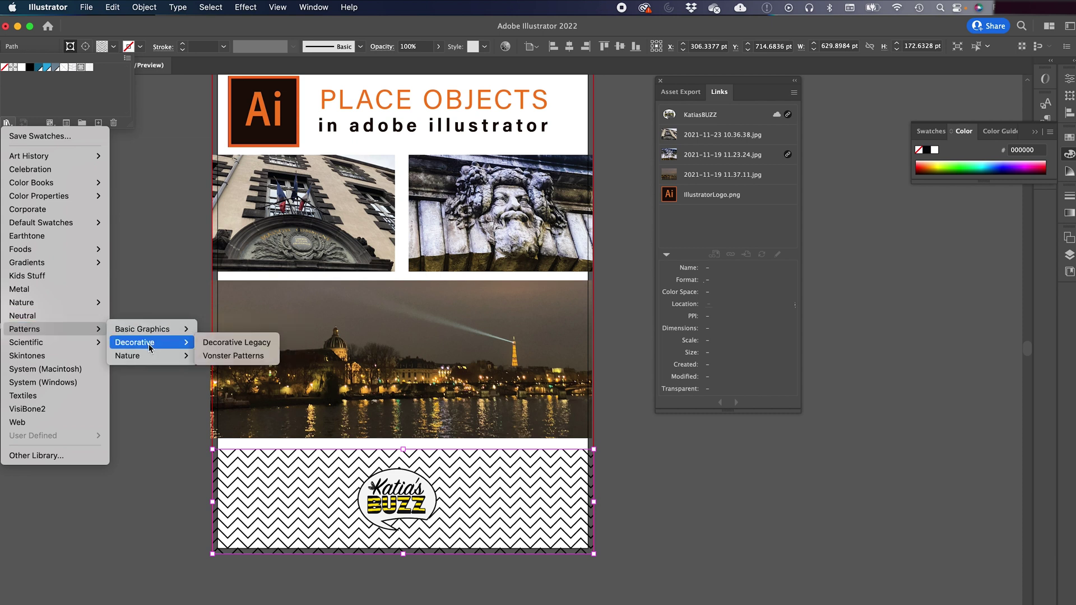
mouse_move(144, 360)
click(210, 357)
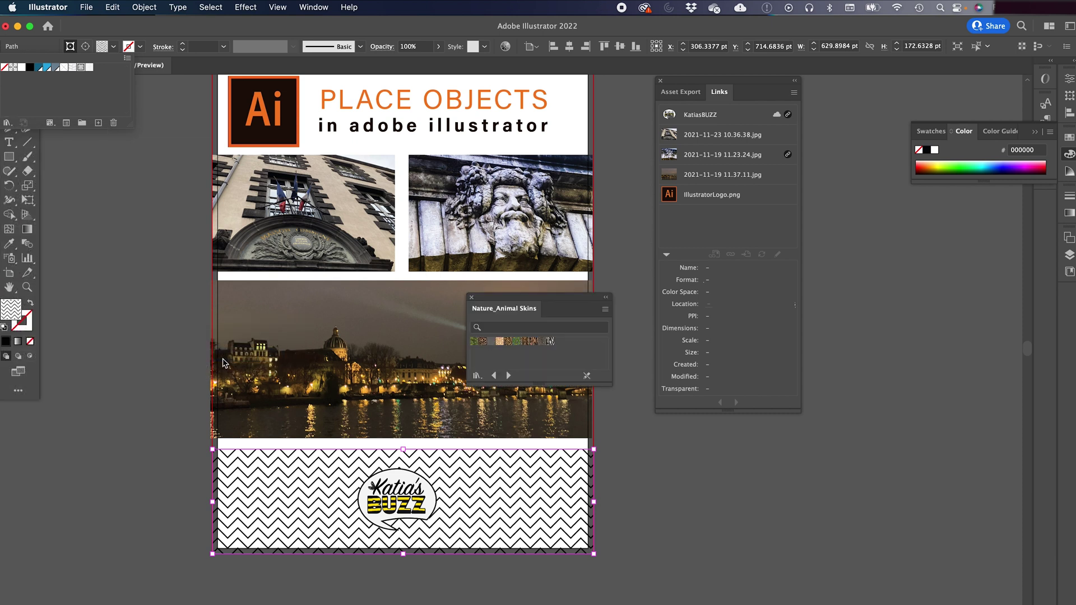
Try leopard, peacock, tiger, zebra and green reptile animal-skin fills on the footer.
click(500, 347)
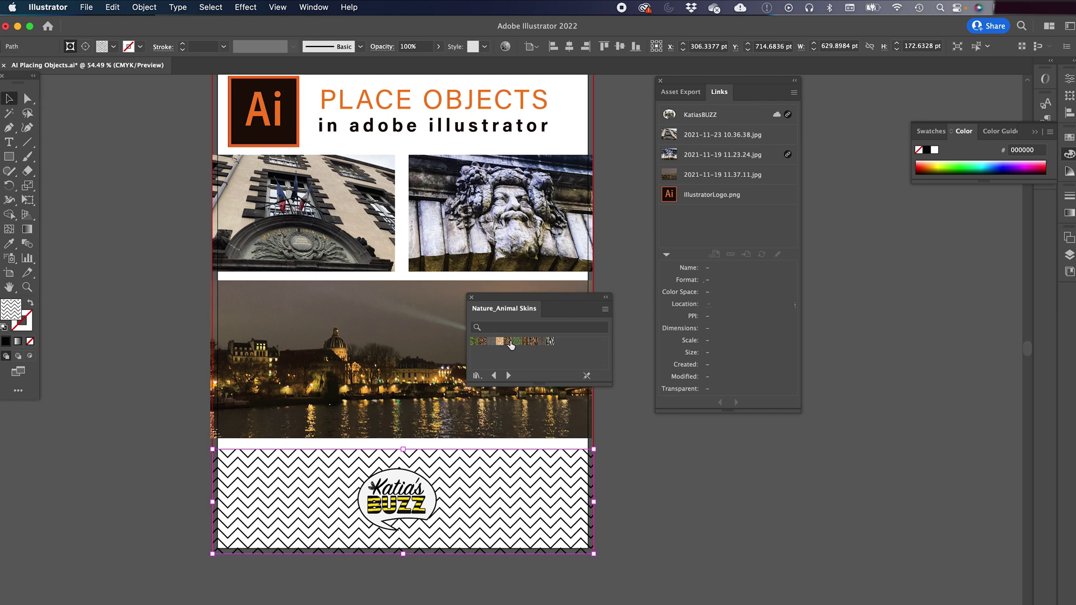
click(509, 341)
click(517, 342)
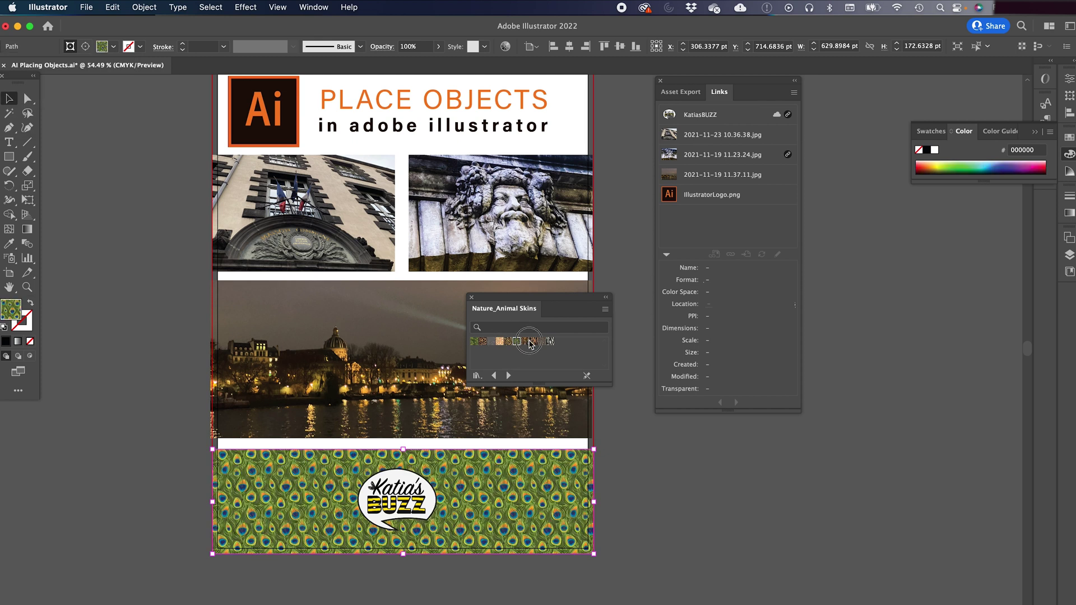
click(525, 342)
click(534, 342)
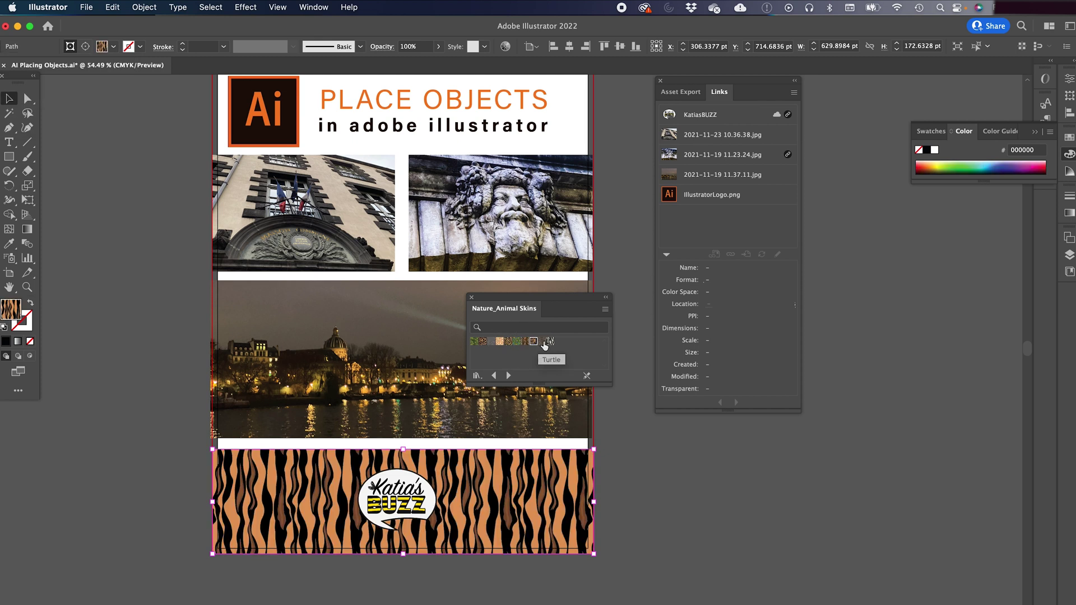
click(551, 342)
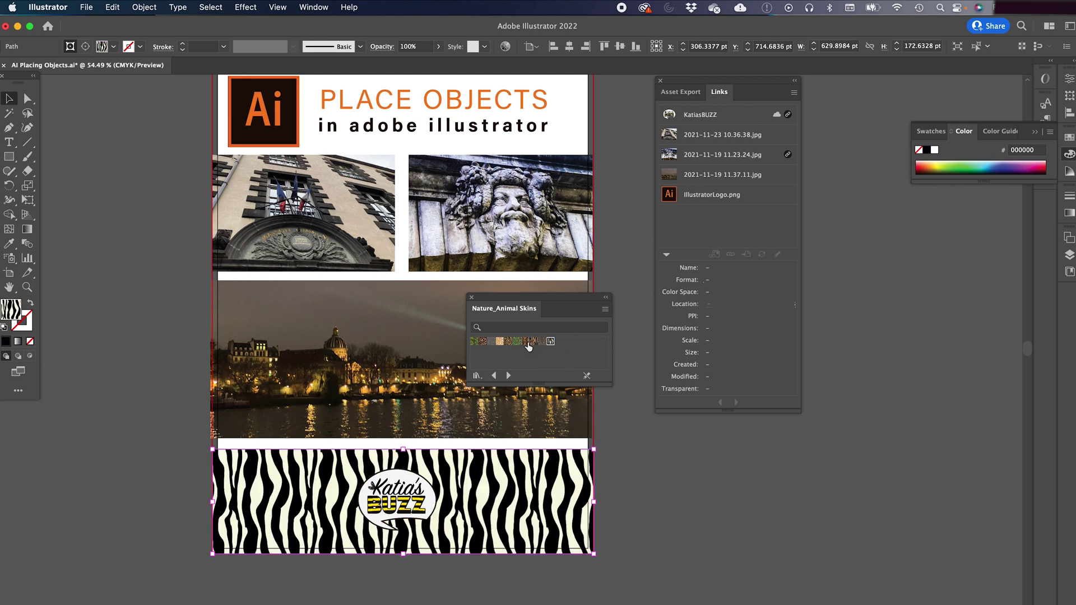
click(475, 342)
Open the Decorative Vonster Patterns library and try leaves, gold, sun and brown swirl fills.
click(477, 375)
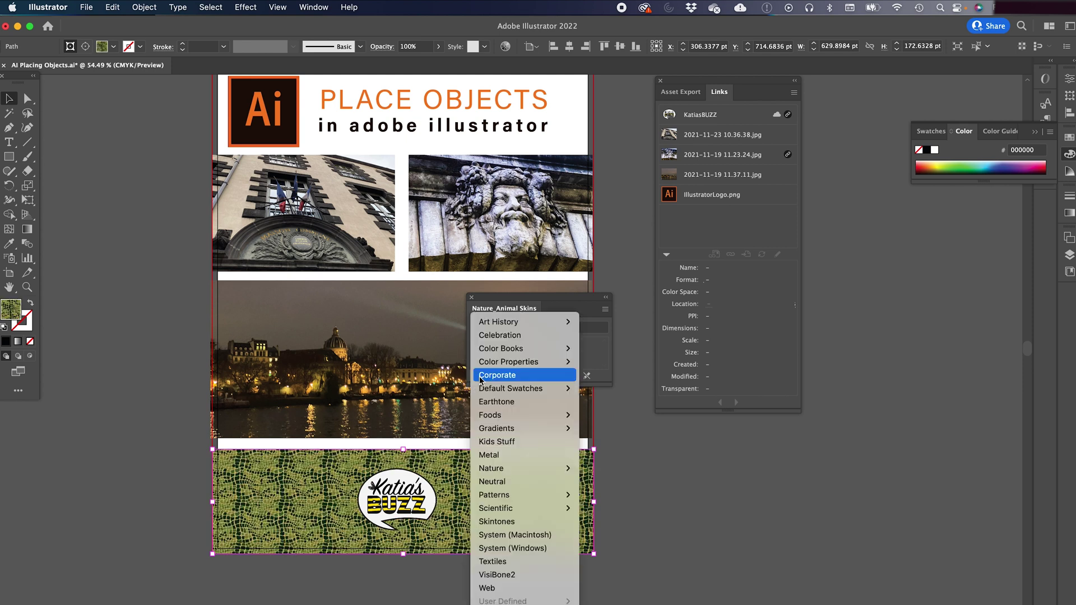
mouse_move(496, 500)
mouse_move(620, 514)
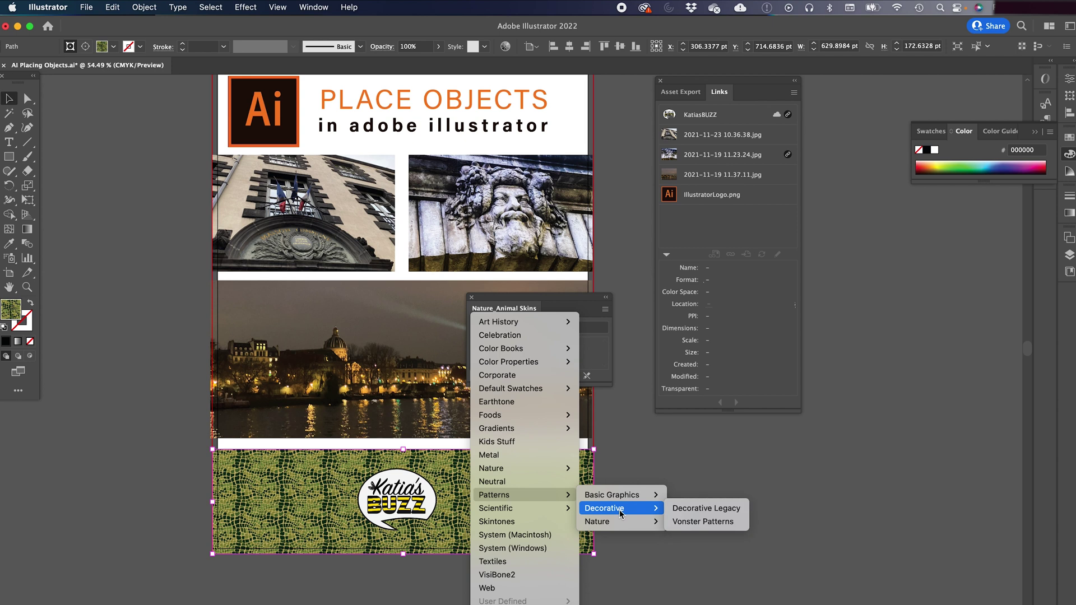
click(696, 524)
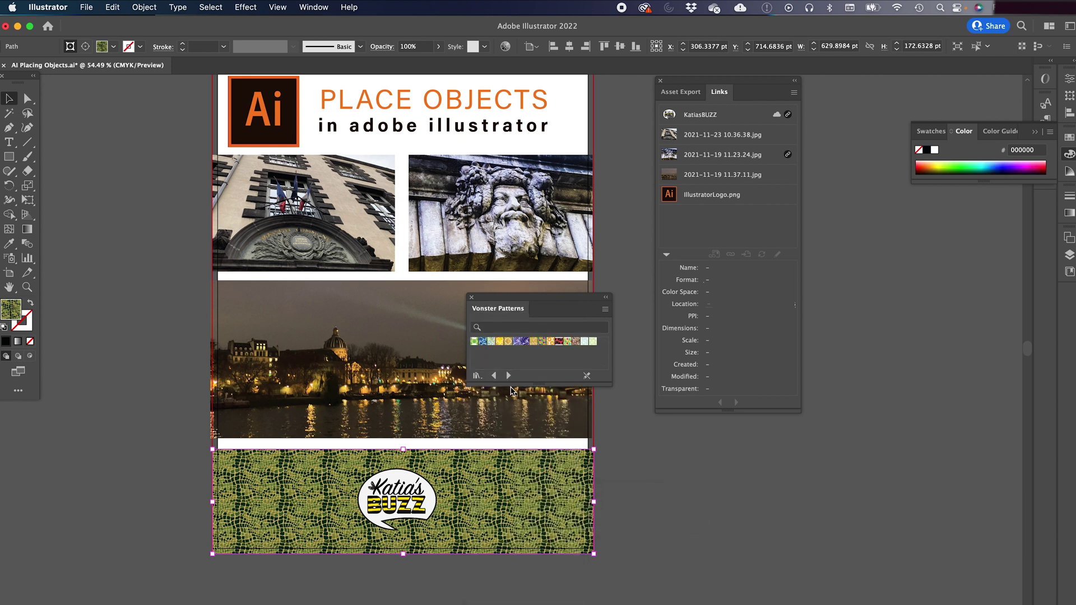
click(491, 342)
click(534, 342)
click(550, 341)
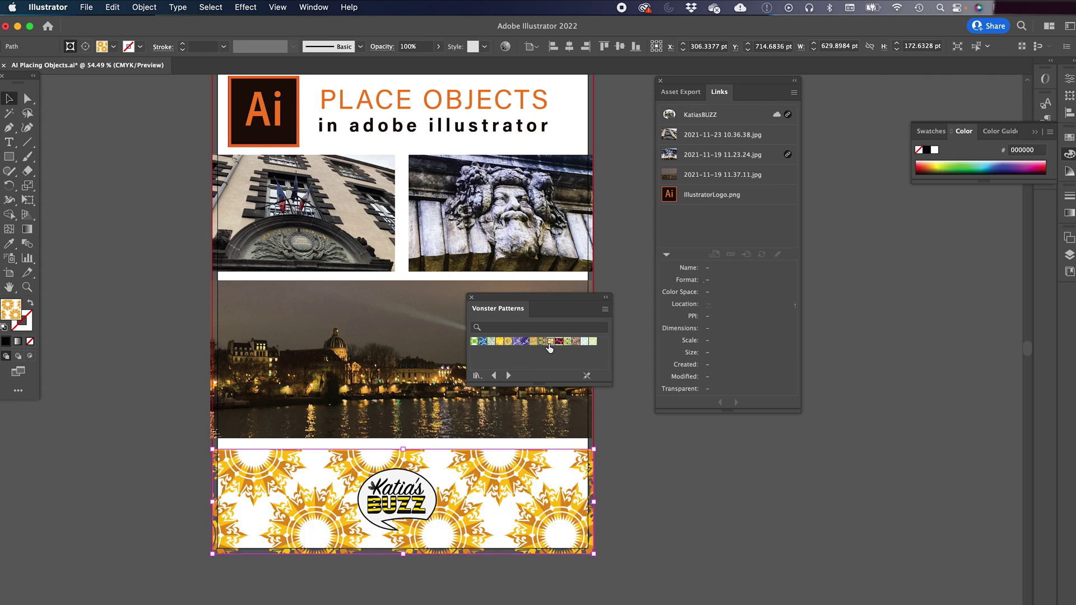
click(576, 342)
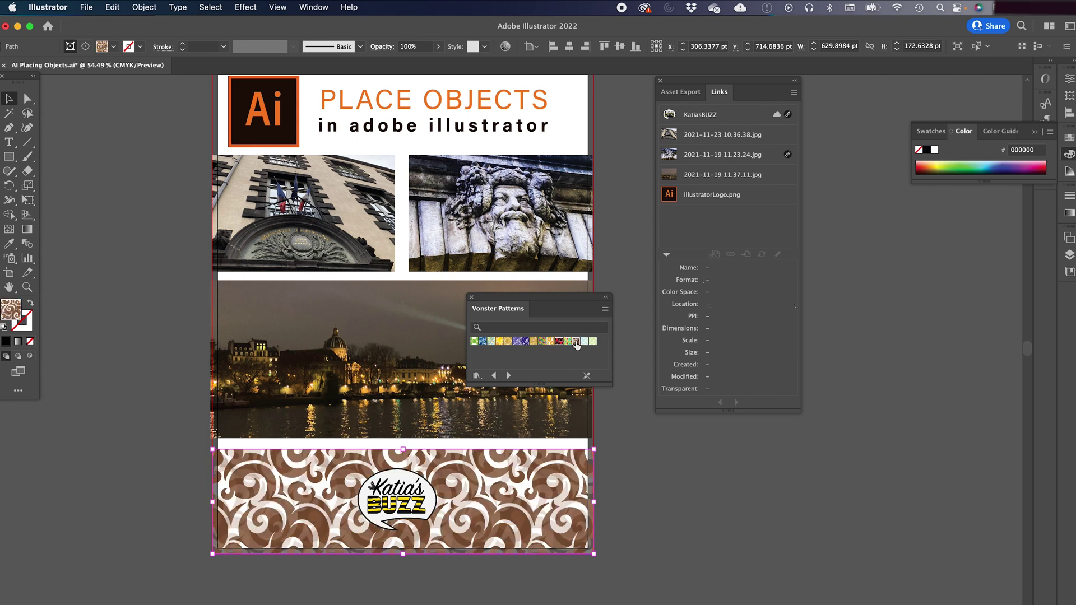
Show Vonster Patterns as large thumbnails and fill the footer with the purple swirl pattern.
click(604, 310)
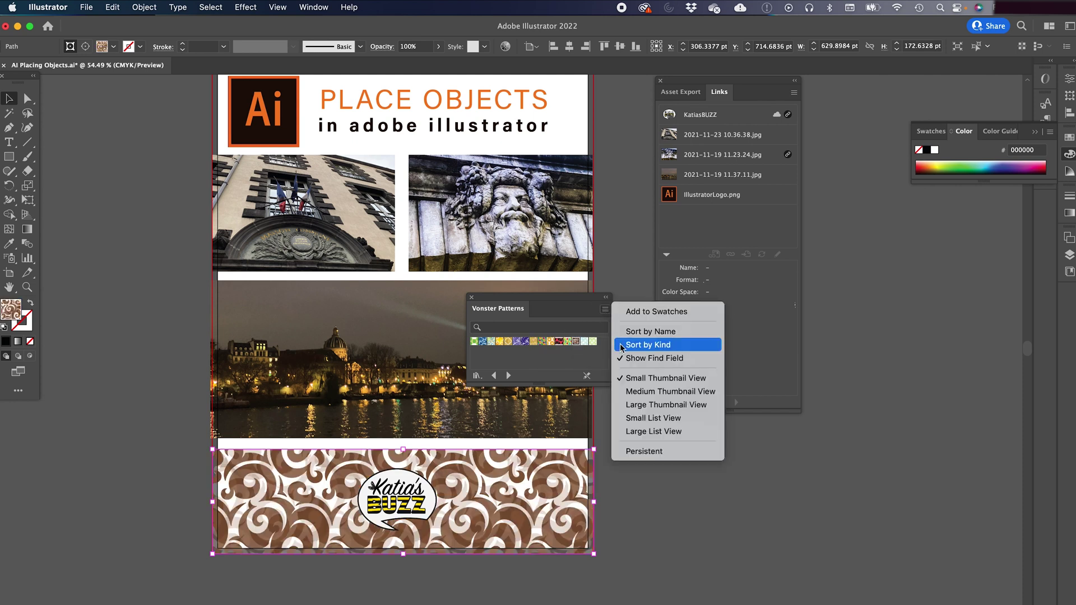
click(642, 433)
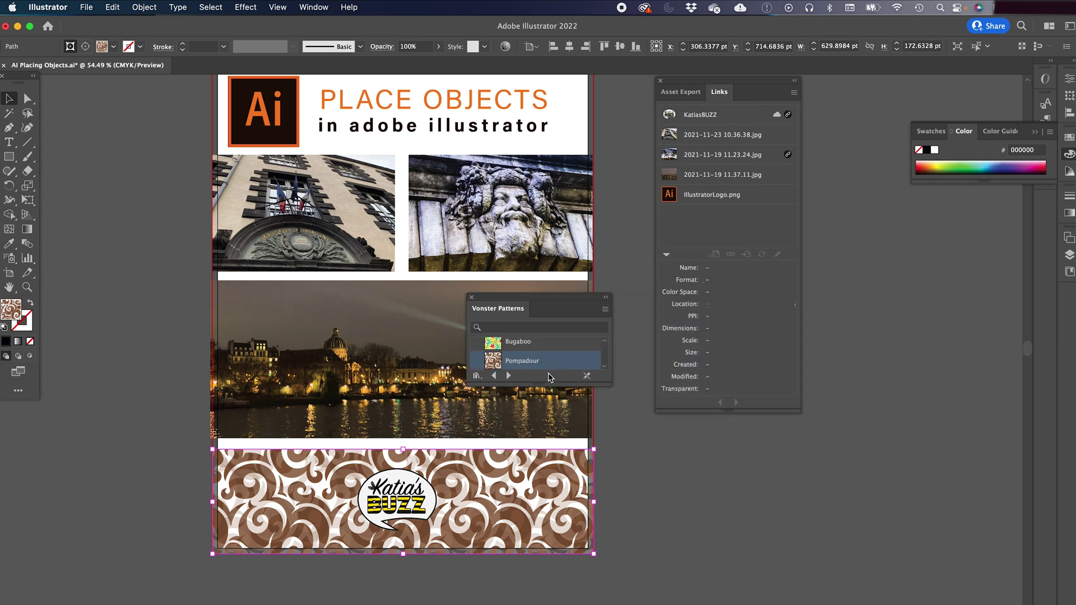
drag(552, 384, 600, 500)
click(605, 311)
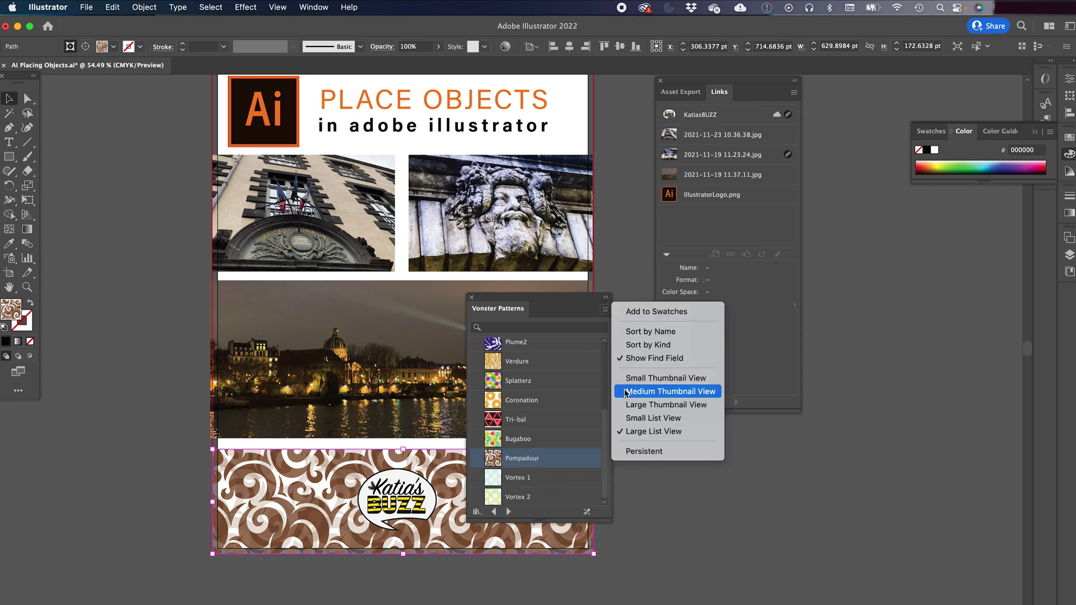
click(627, 406)
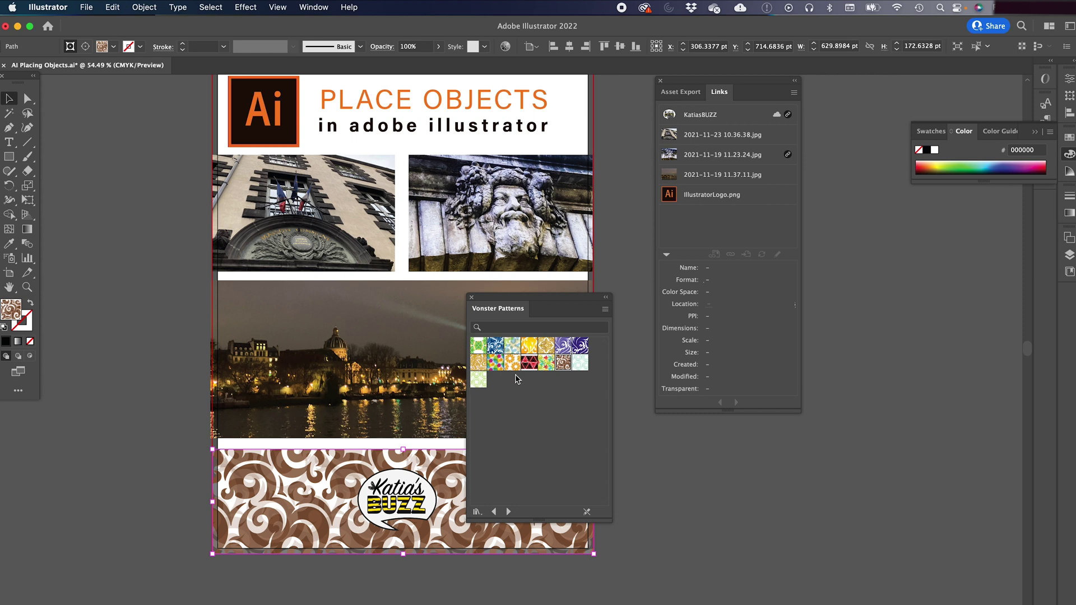
click(515, 363)
drag(524, 305, 860, 323)
click(840, 370)
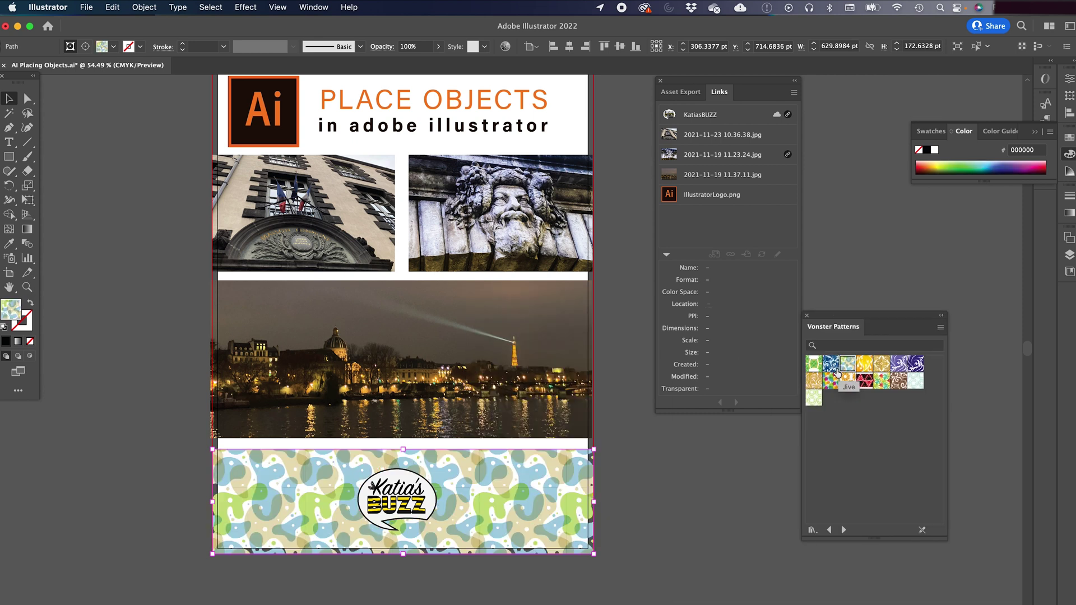
click(881, 364)
click(917, 364)
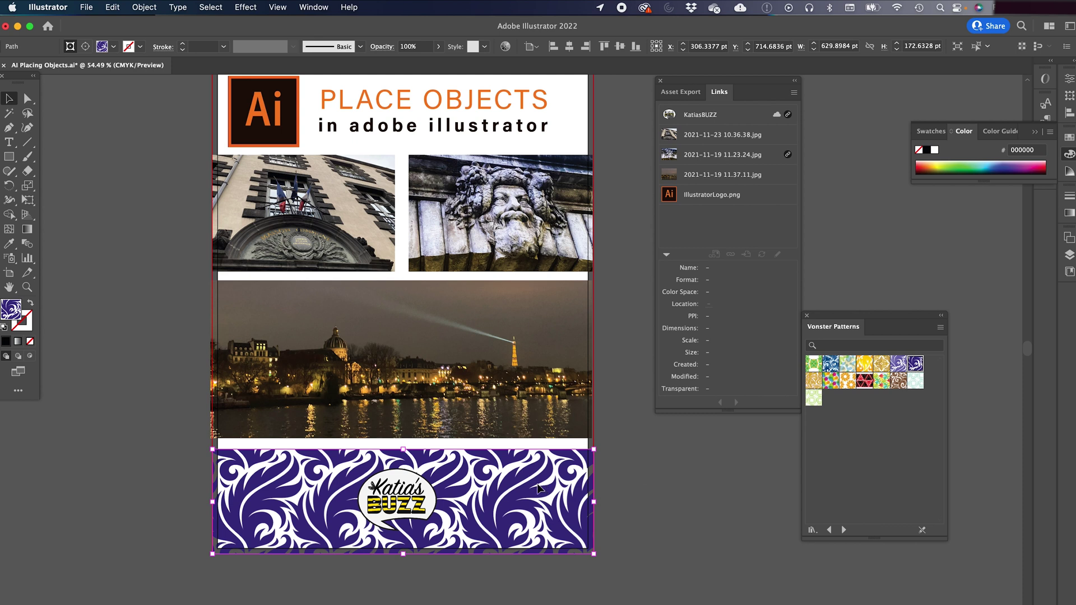
click(30, 356)
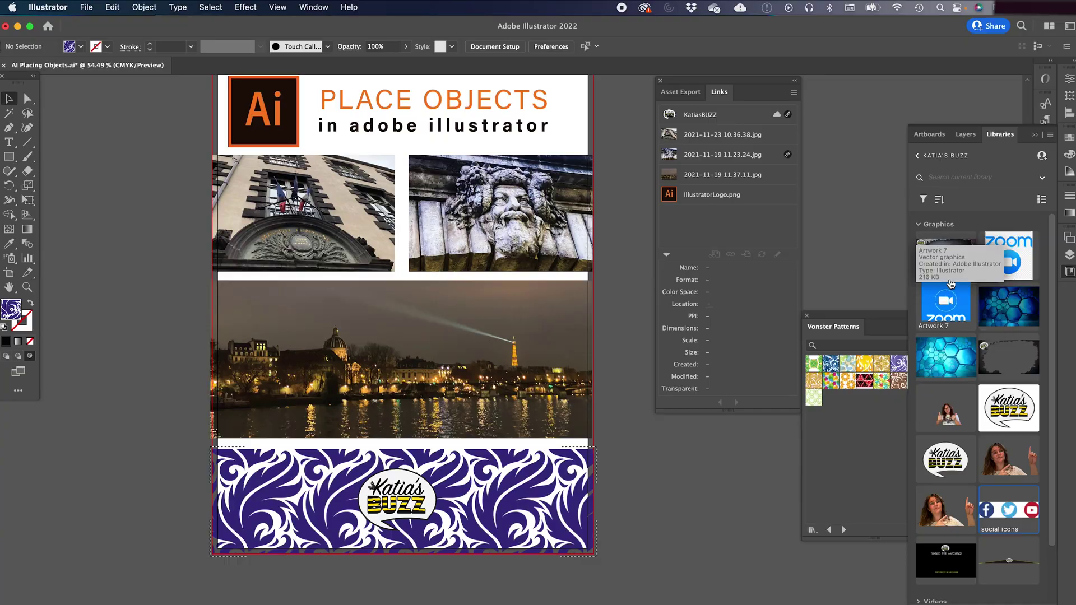
Drag the honeycomb mesh graphic from the Libraries panel into the footer.
click(950, 263)
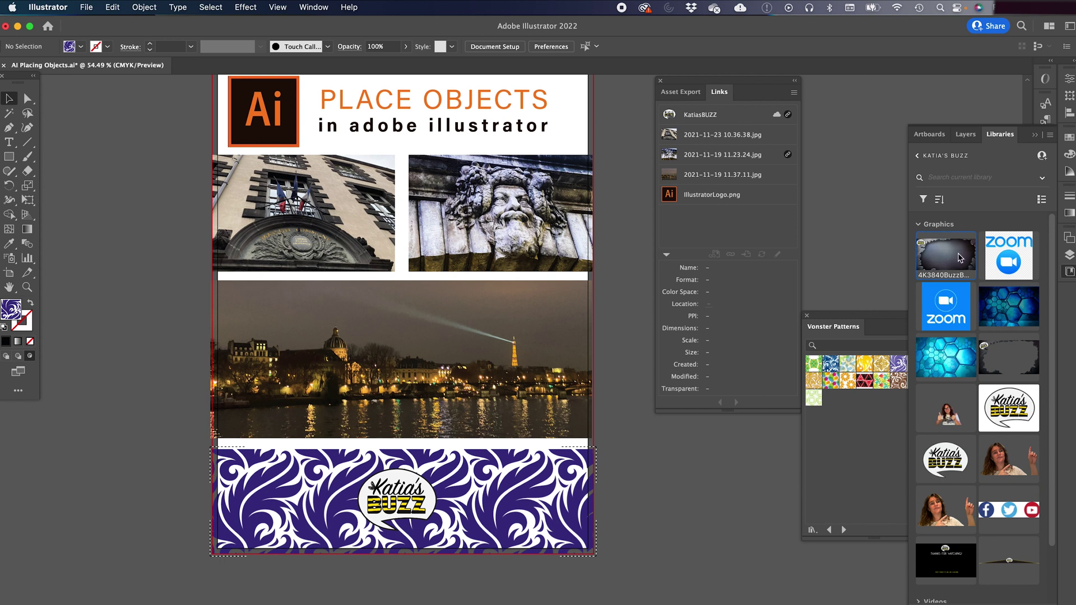
drag(947, 259, 195, 433)
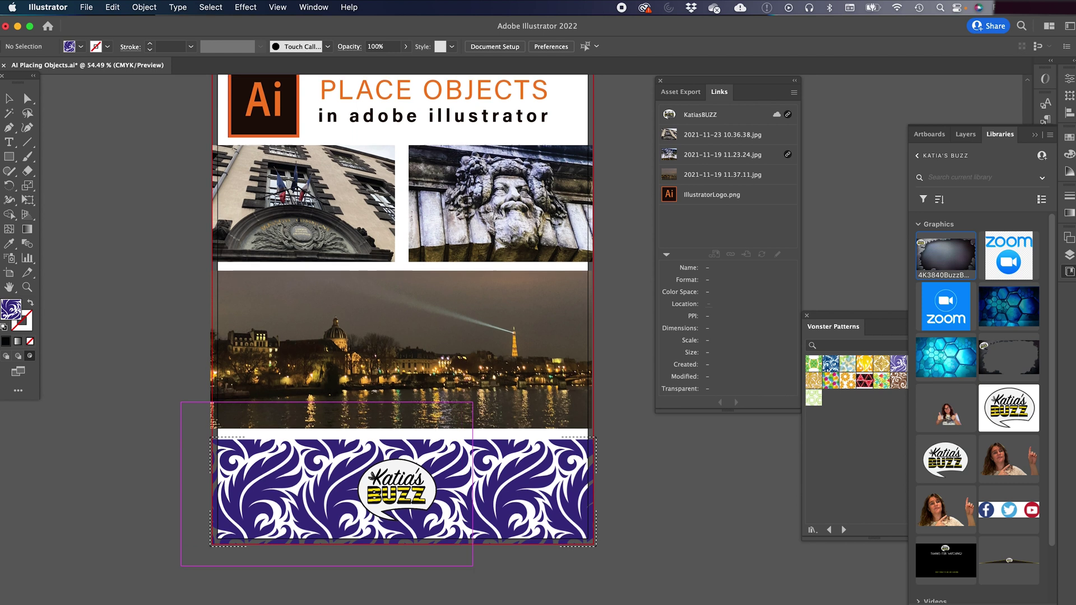
scroll(372, 289, down, 5)
click(373, 288)
drag(373, 289, 374, 299)
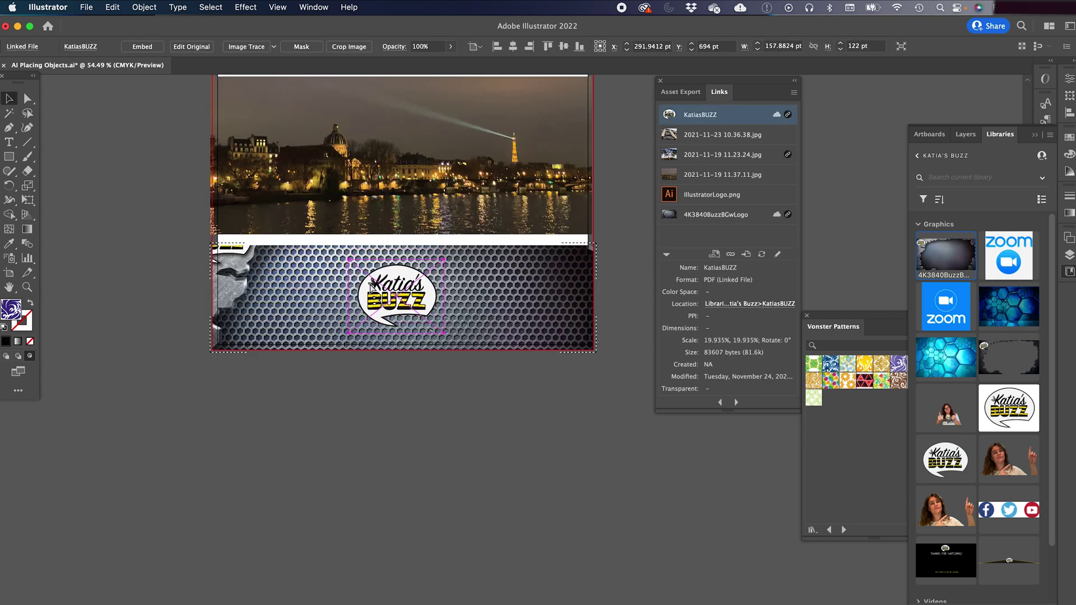
Within the footer group, move and slightly enlarge the mesh image to fill the footer.
double_click(303, 323)
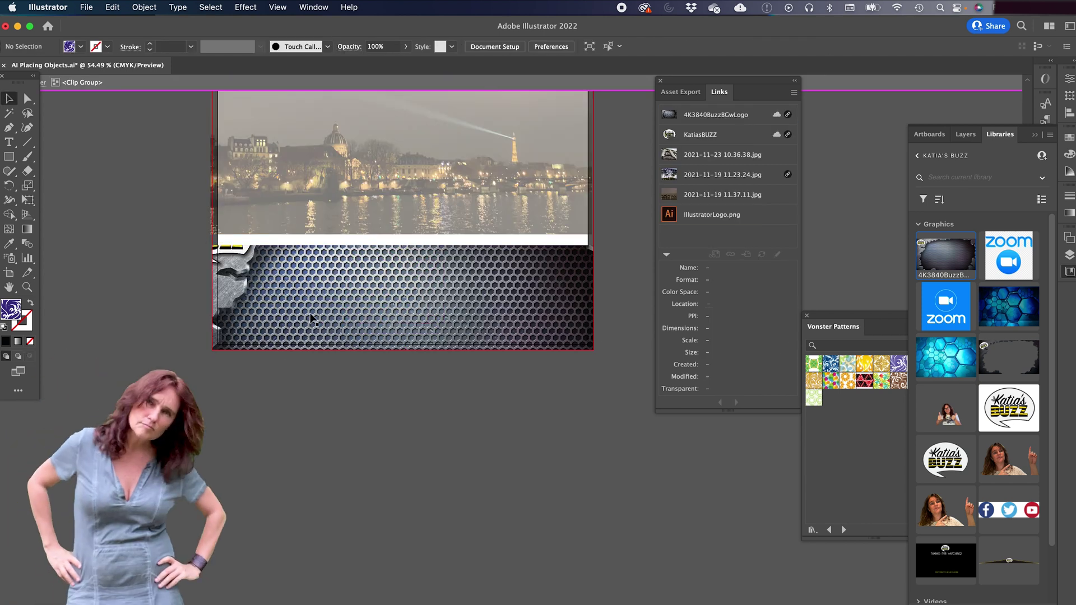
drag(303, 326, 295, 270)
drag(172, 150, 163, 146)
click(451, 454)
double_click(451, 455)
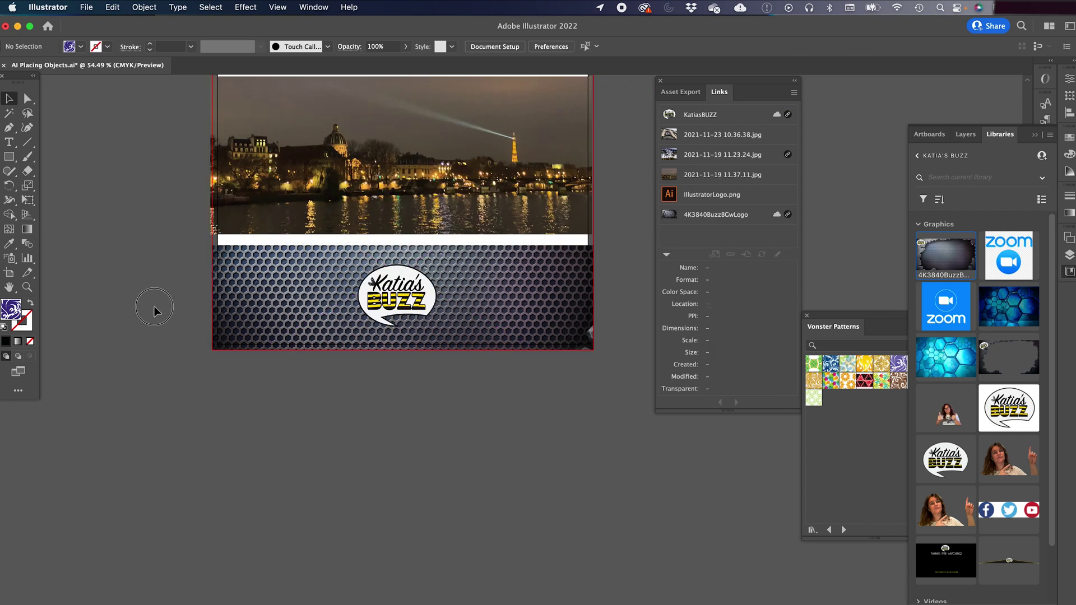
scroll(178, 370, up, 5)
scroll(179, 373, up, 5)
scroll(178, 372, down, 3)
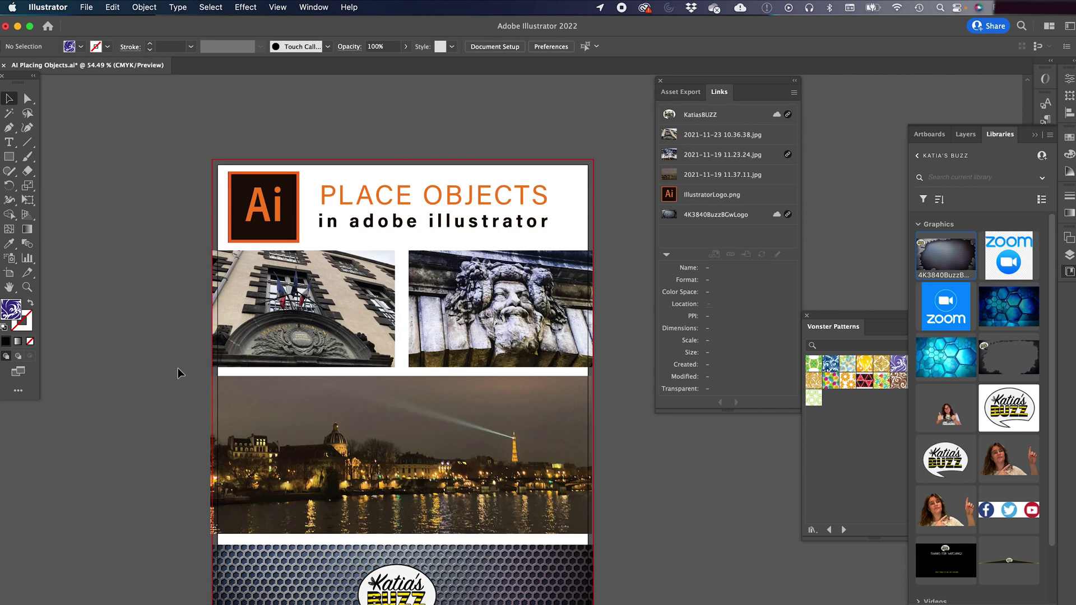